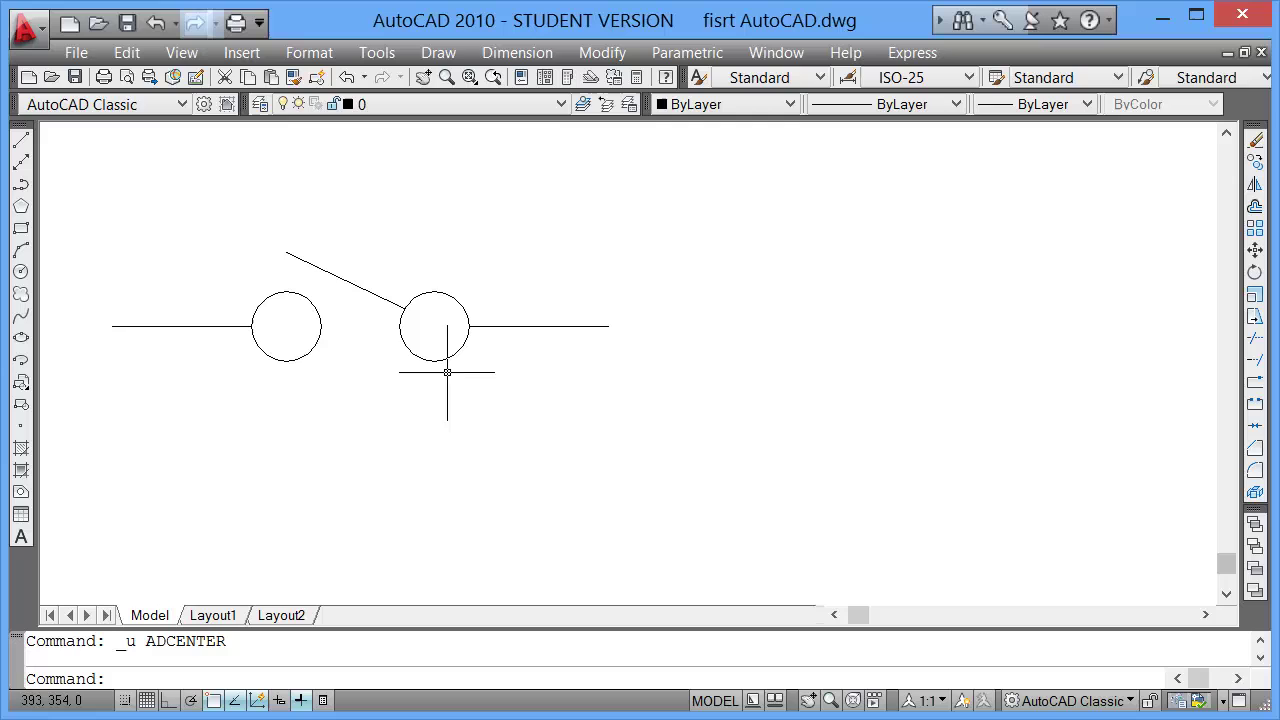
Step: Draw a circle below the reference switch, under its right circle and sized like the reference circles
middle_drag(309, 382, 534, 386)
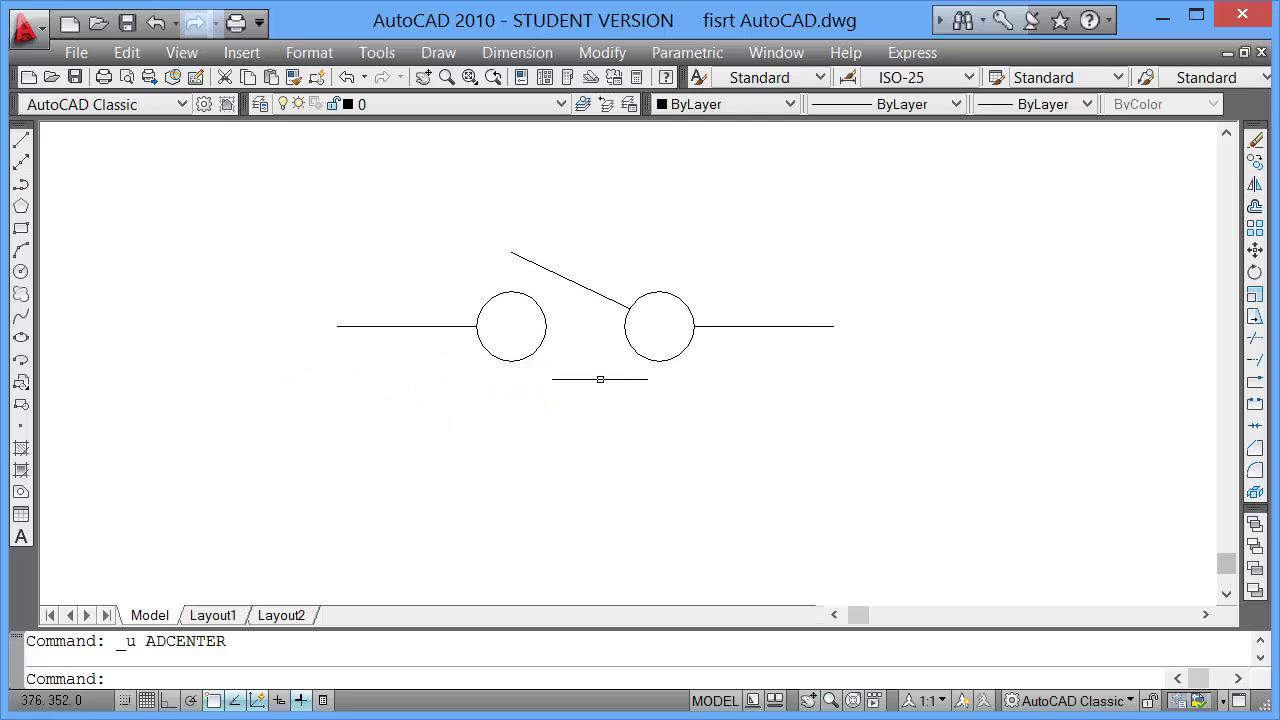
mouse_move(614, 338)
middle_down()
mouse_move(410, 346)
mouse_move(543, 309)
mouse_move(471, 277)
mouse_move(457, 286)
mouse_move(503, 286)
mouse_move(486, 297)
middle_up()
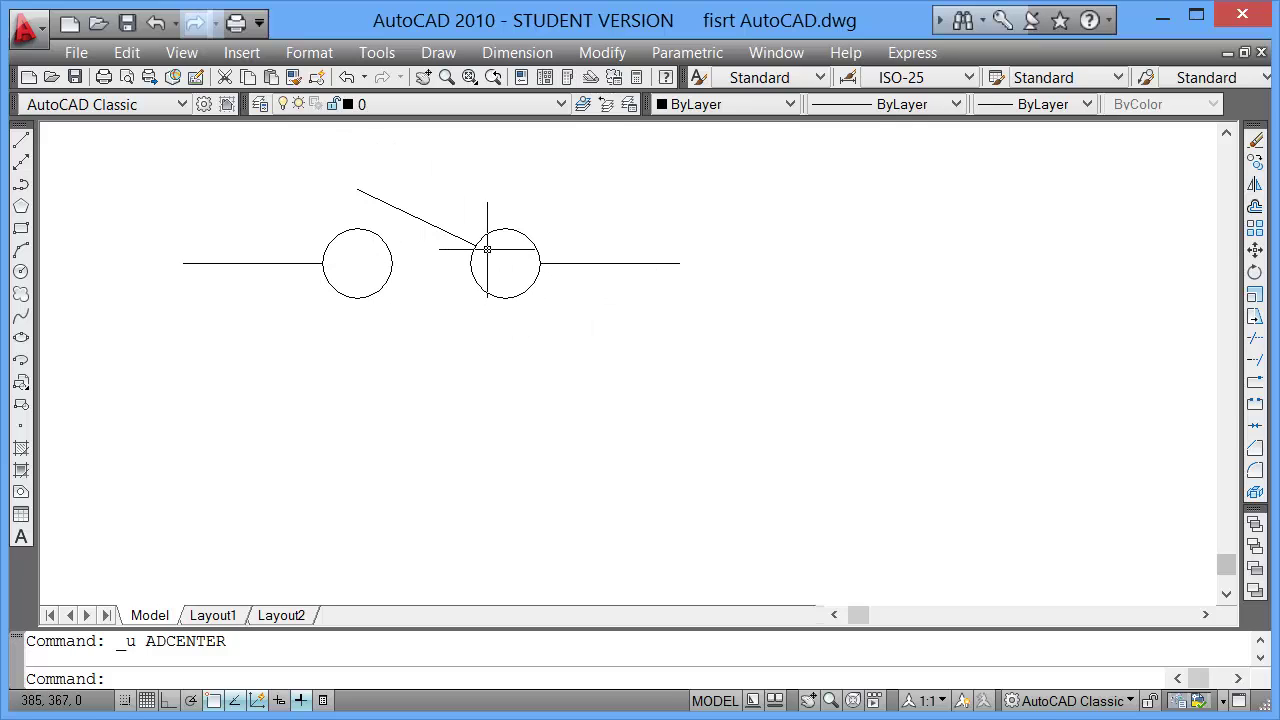
click(22, 273)
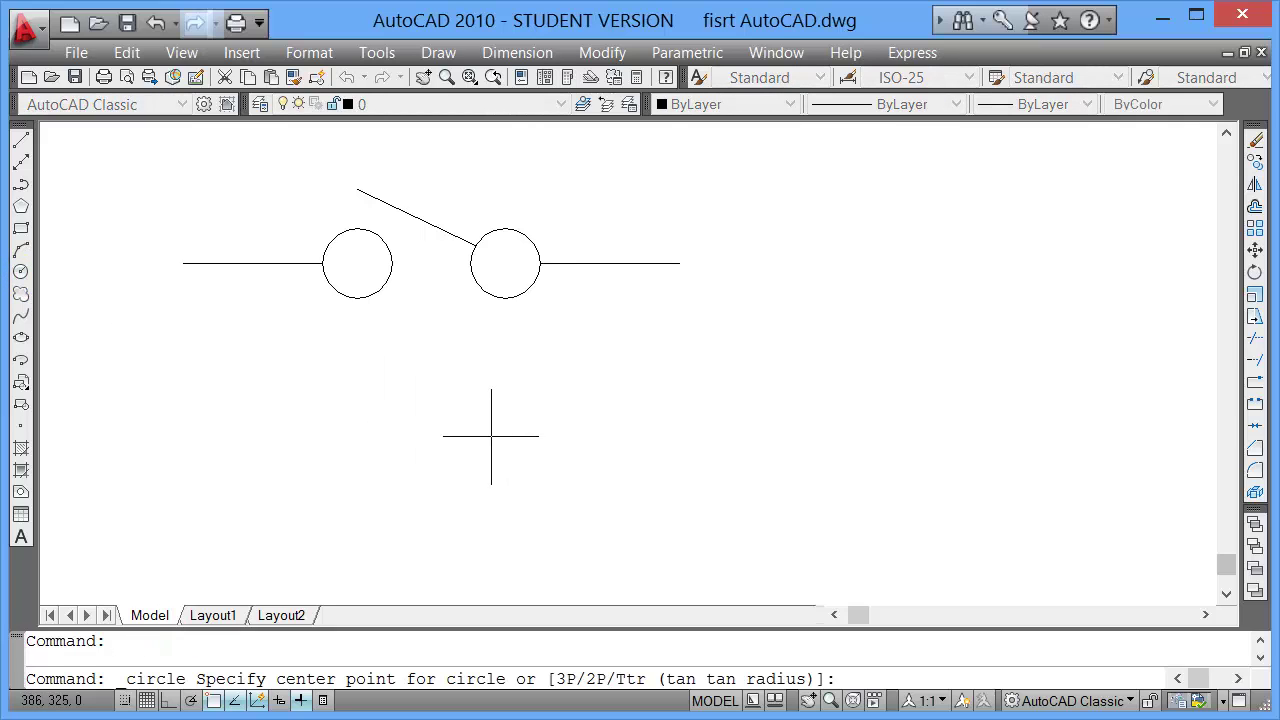
click(491, 436)
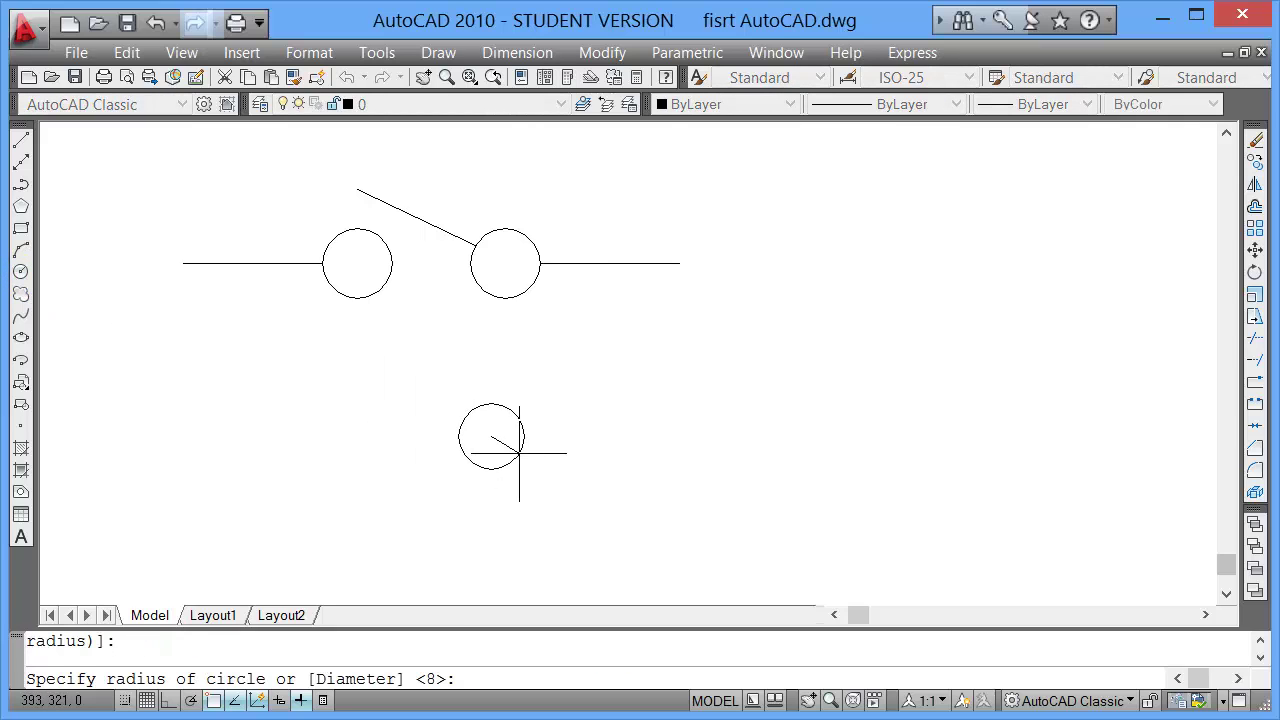
click(520, 449)
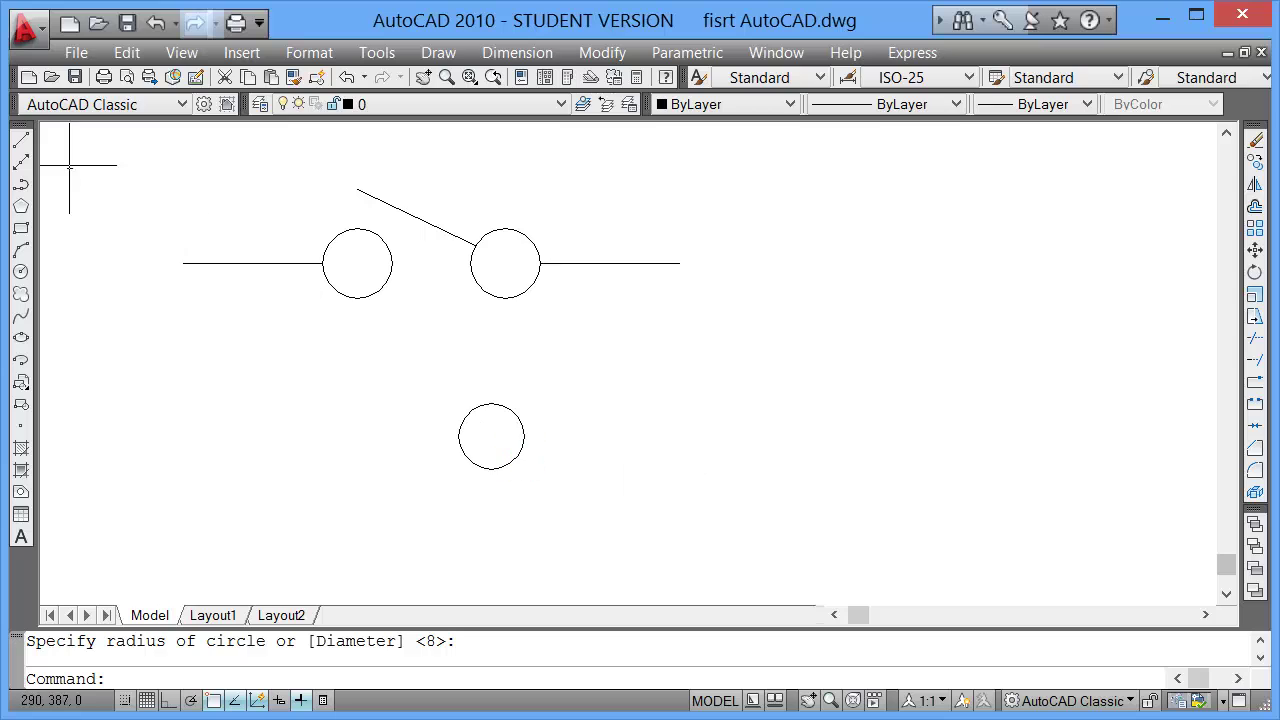
click(21, 141)
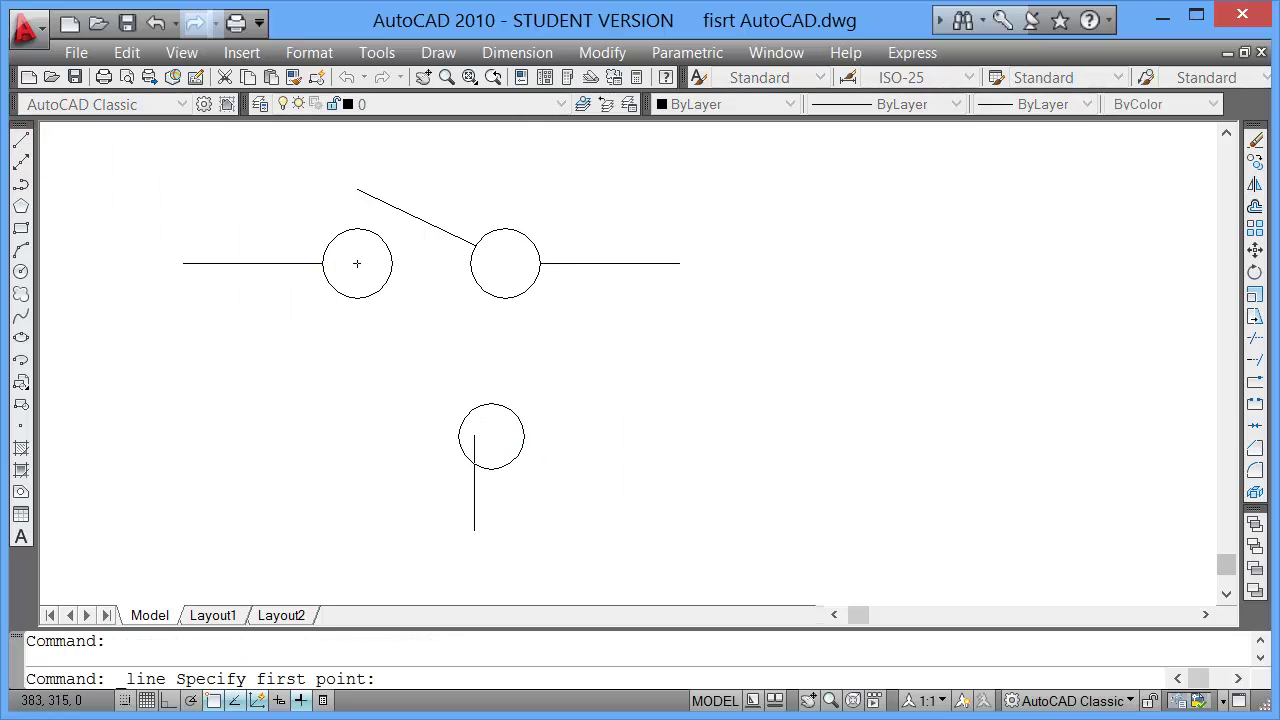
Step: Enable Quadrant in the OSNAP object snap settings
right_click(218, 703)
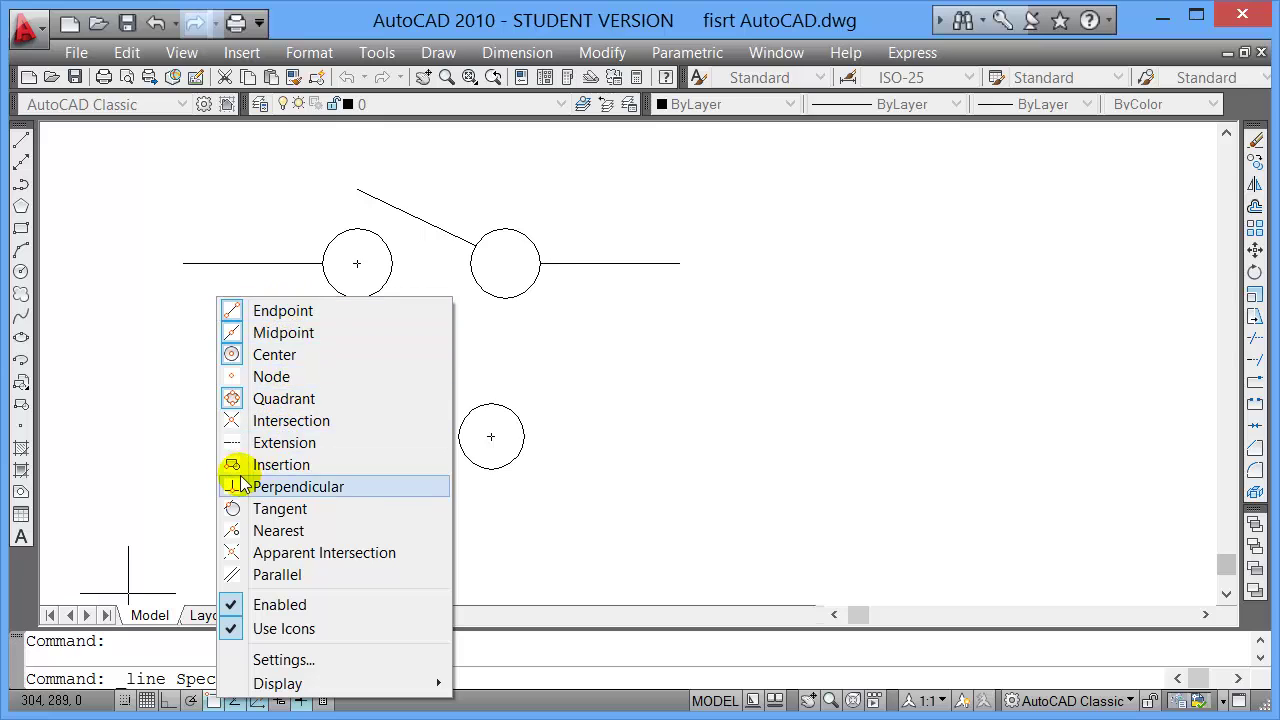
click(288, 399)
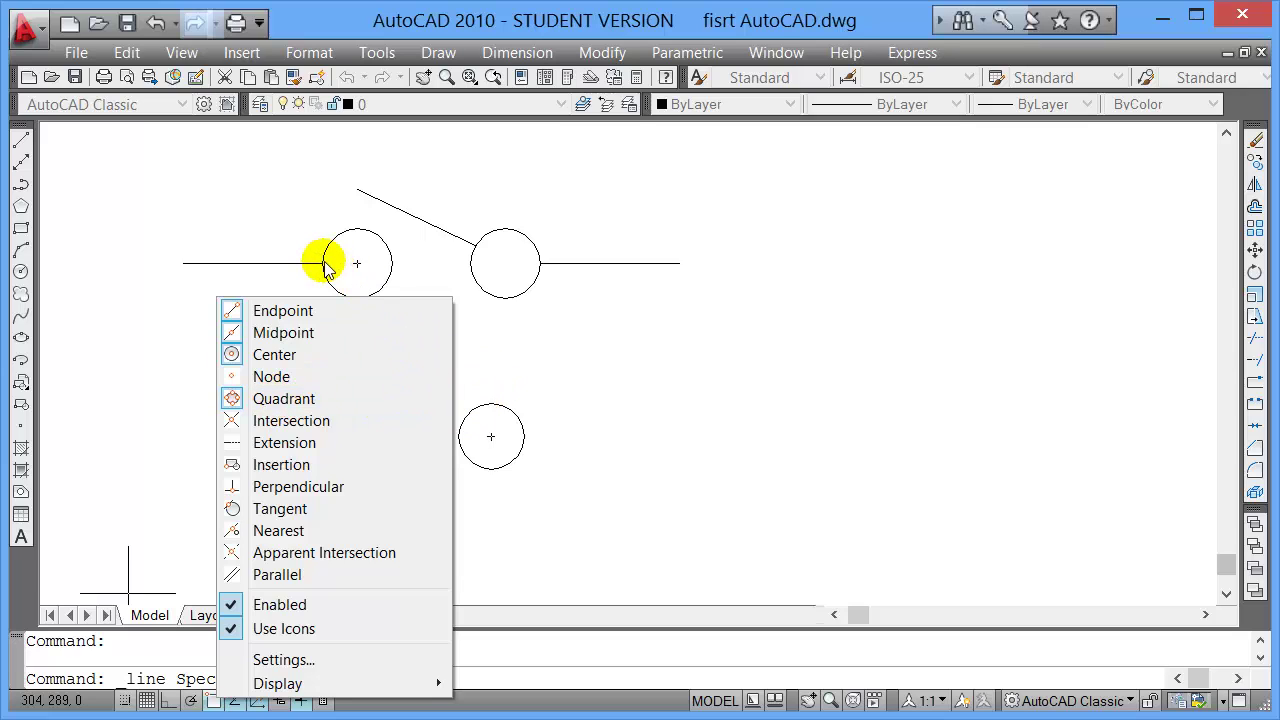
click(480, 357)
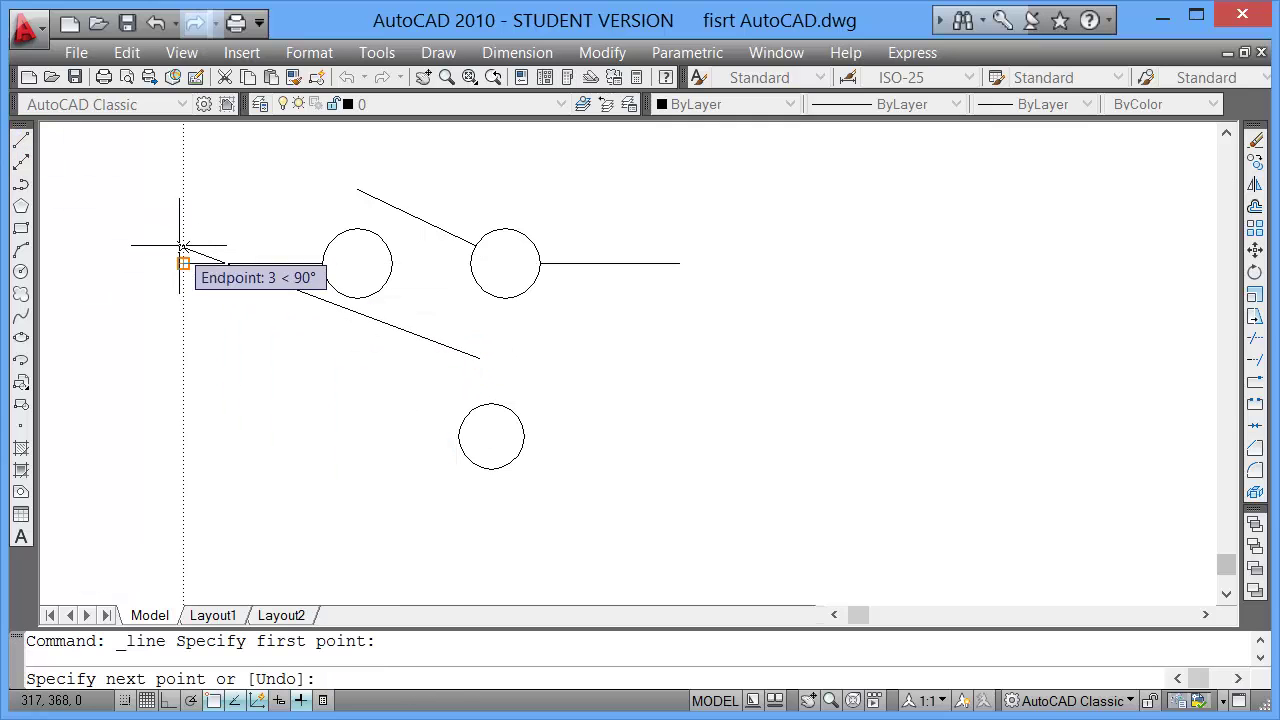
Step: Draw a horizontal lead line leftward from the lower circle's left quadrant with Ortho on
key(Escape)
click(22, 141)
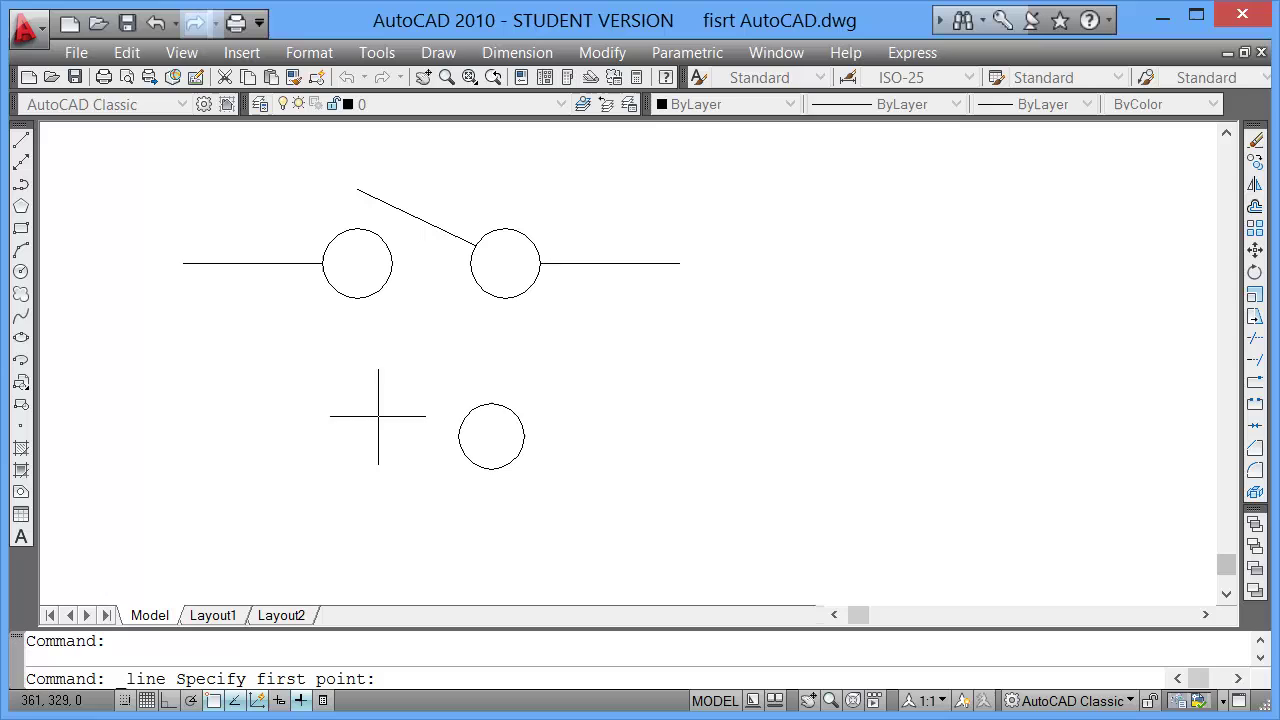
click(458, 436)
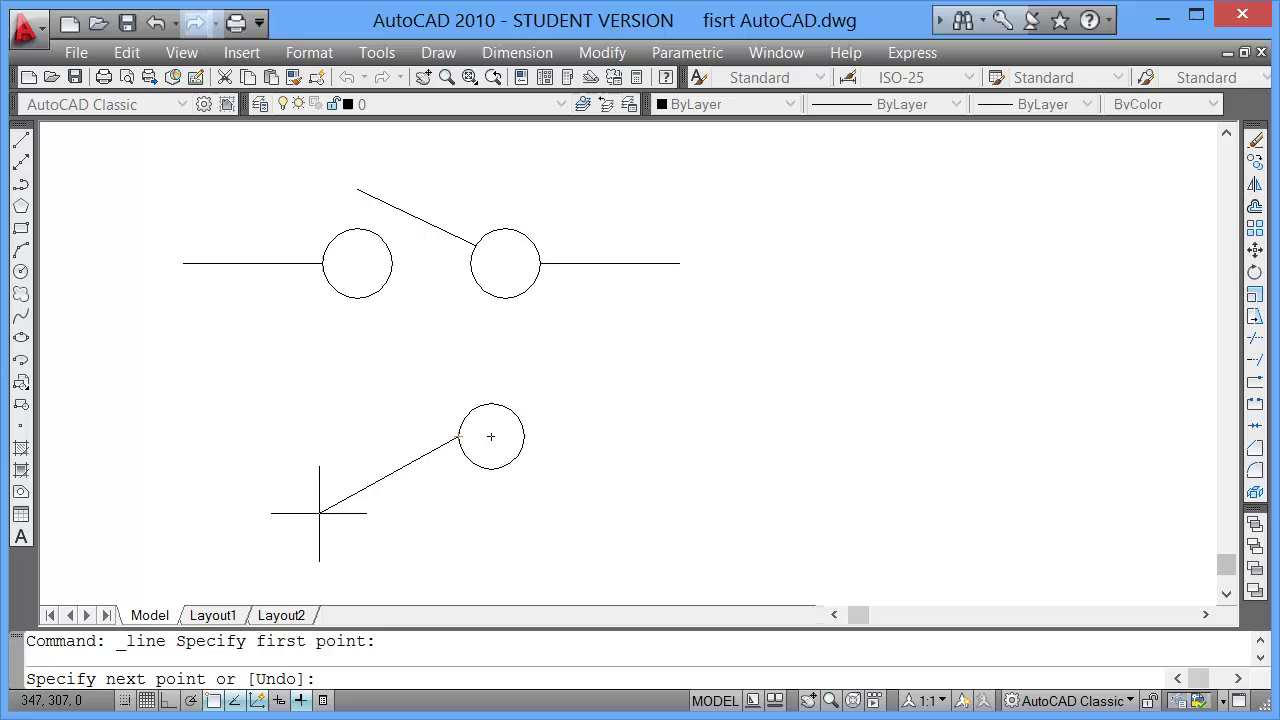
key(F8)
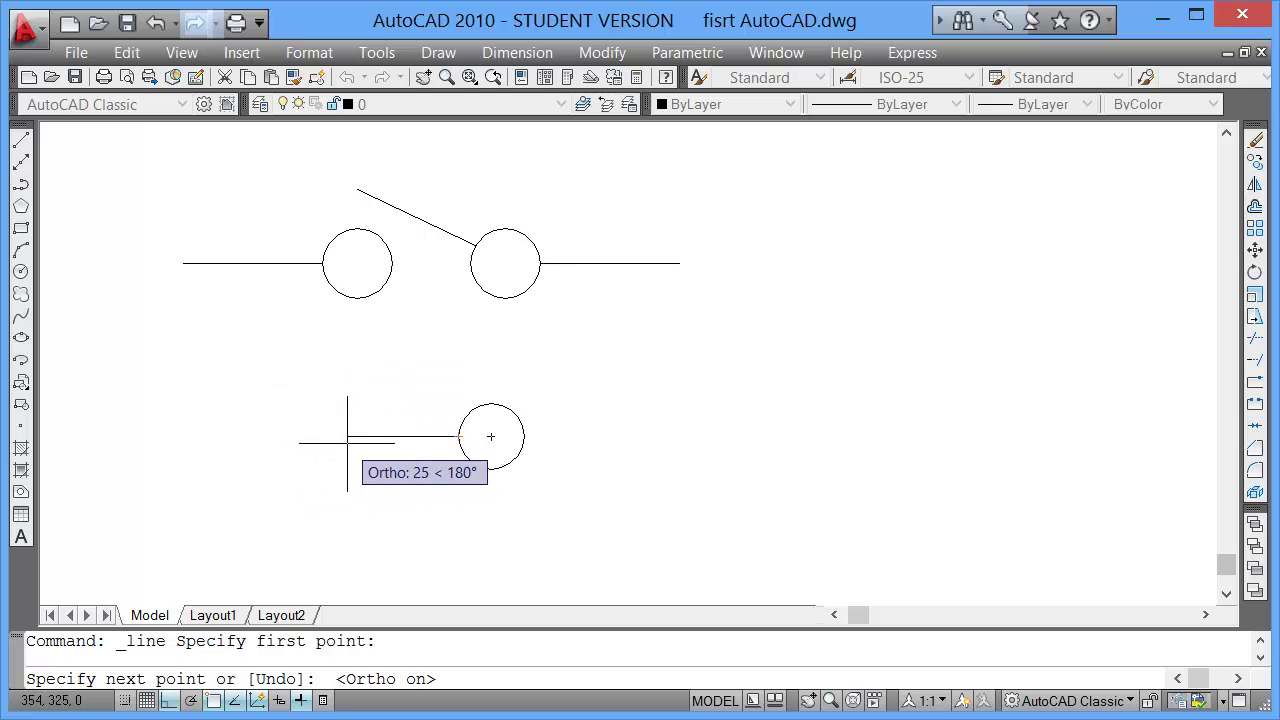
click(326, 450)
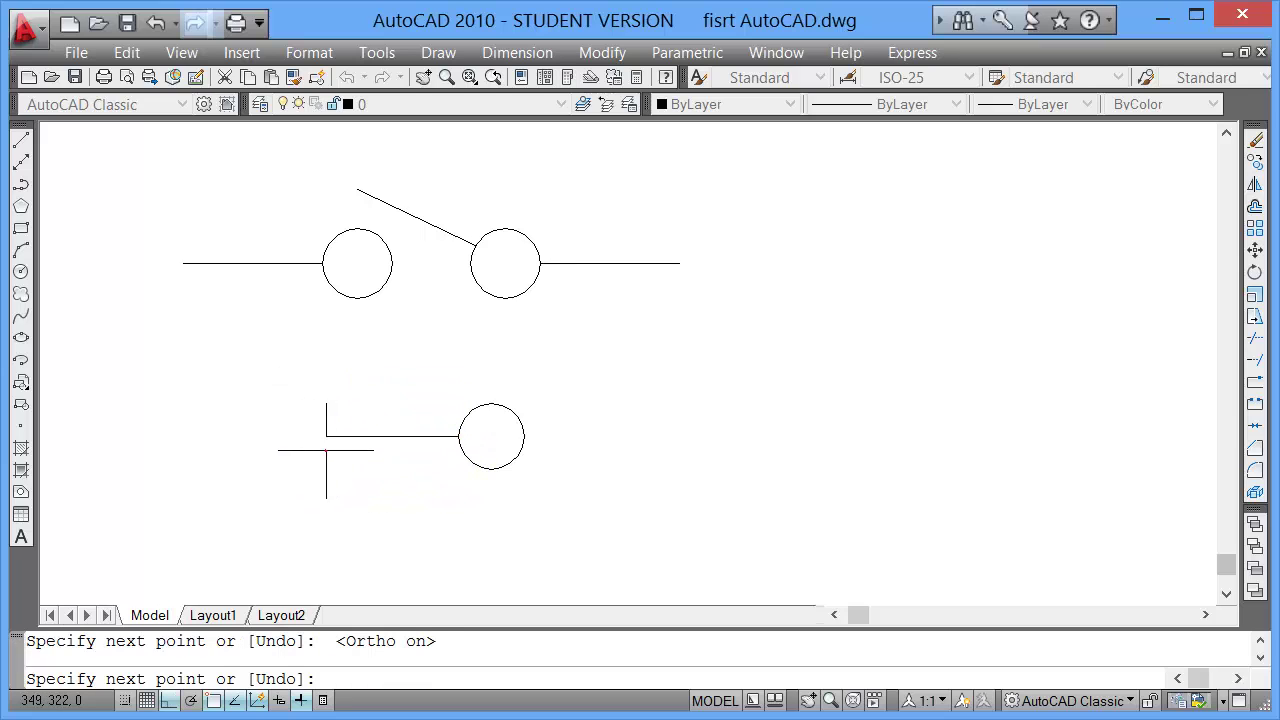
key(Escape)
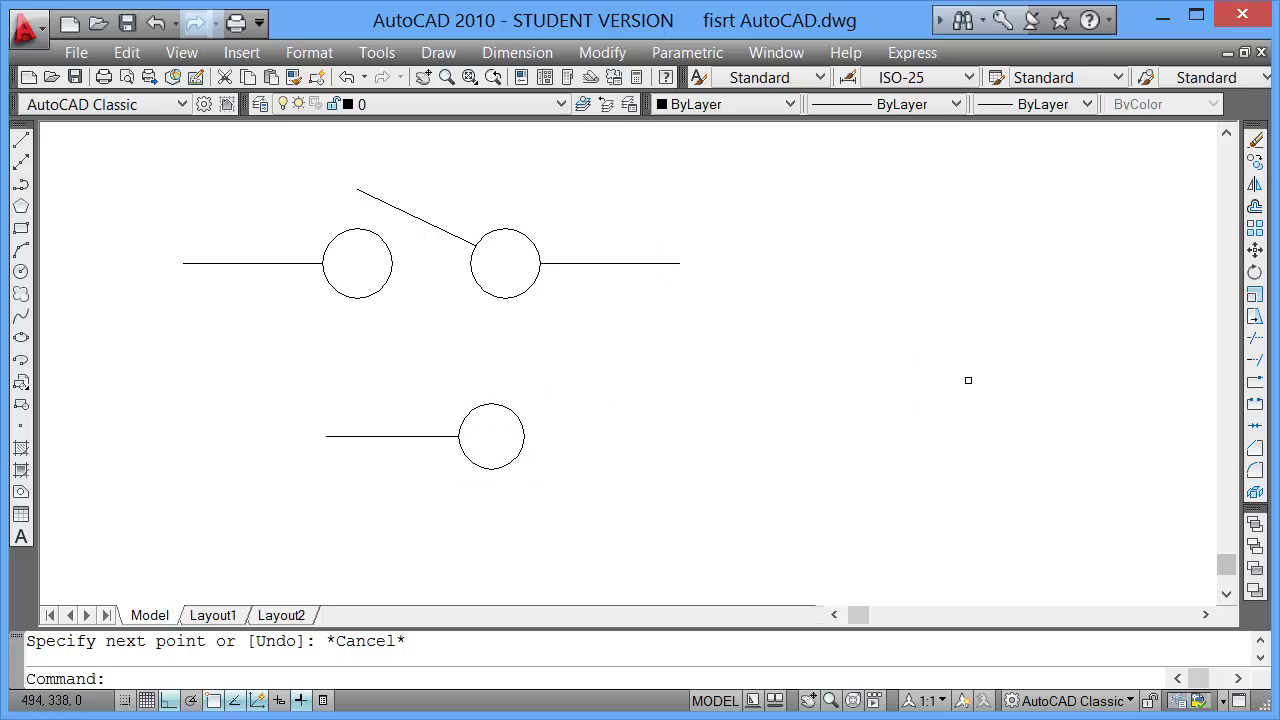
Step: Mirror the lower circle and lead line about a vertical axis through its right quadrant, keeping originals
click(1255, 187)
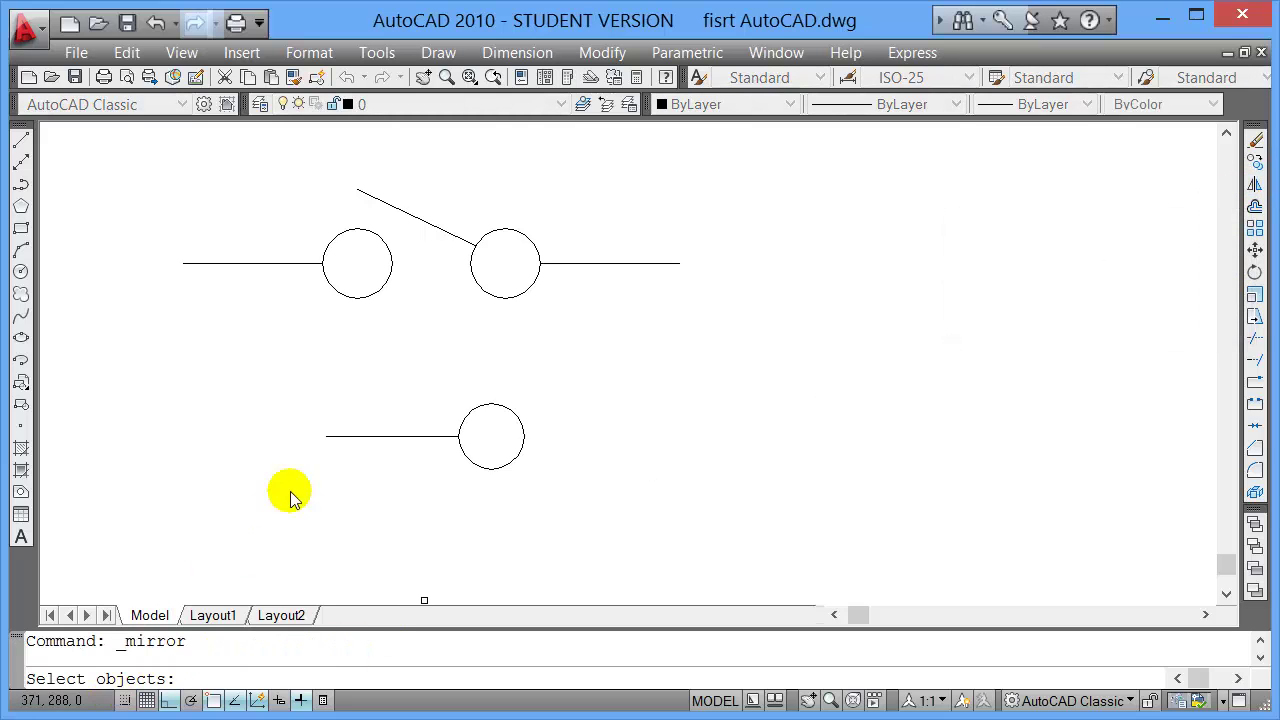
click(371, 437)
click(515, 413)
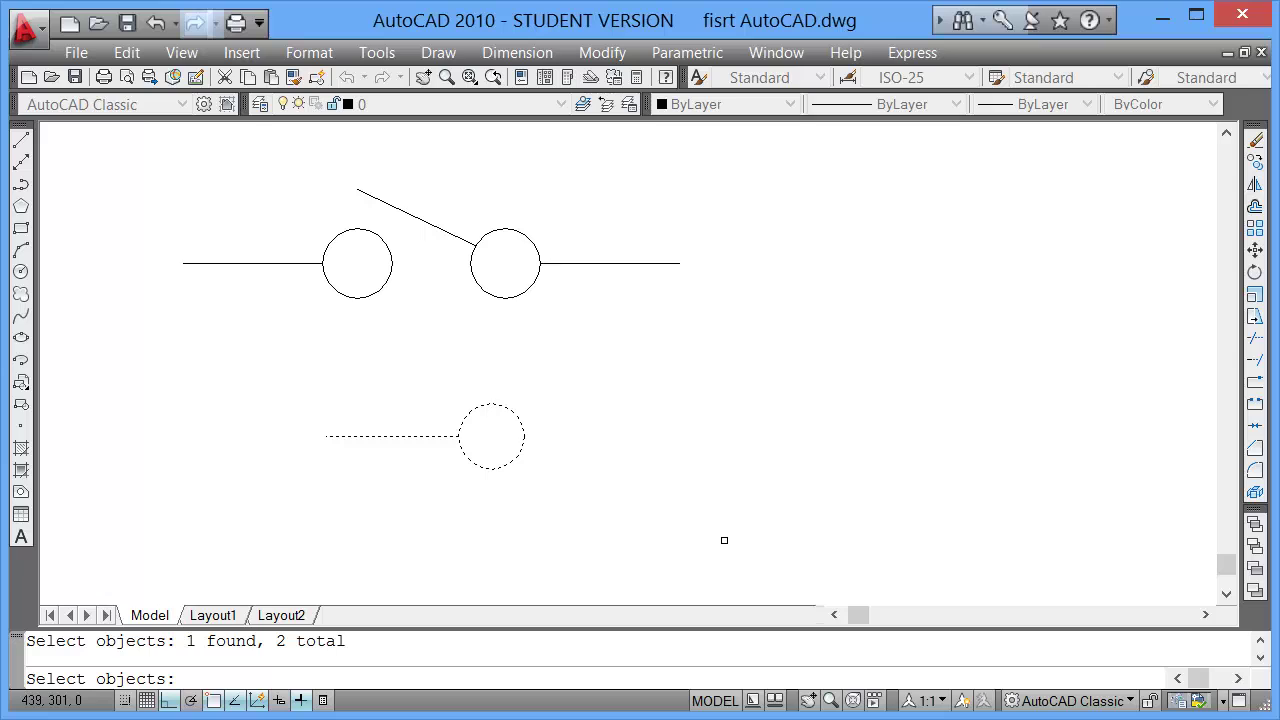
key(Return)
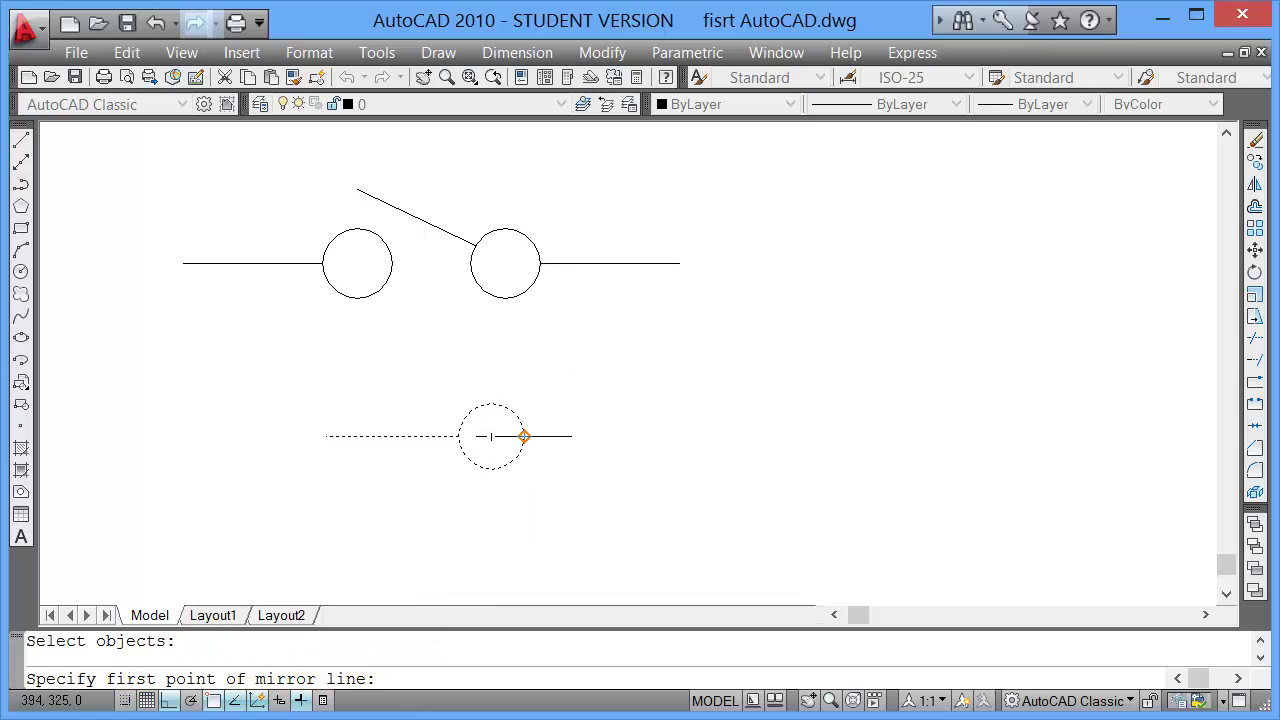
click(524, 436)
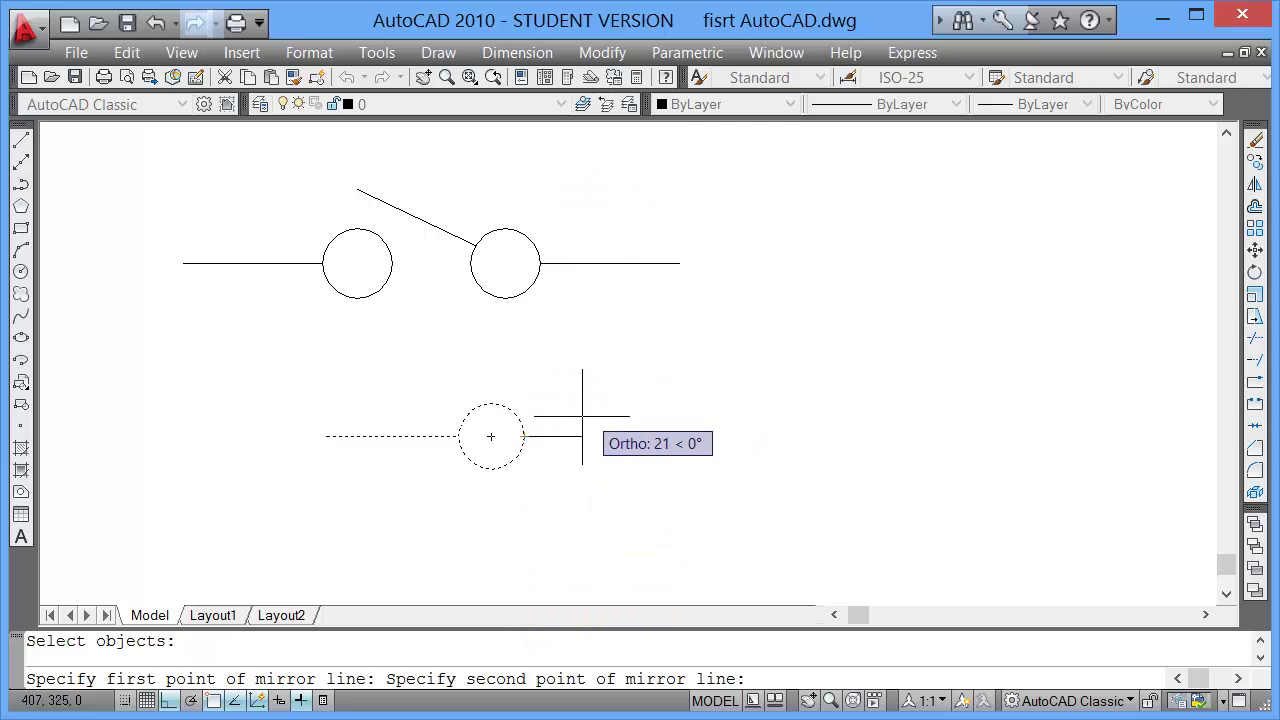
click(522, 176)
text(n)
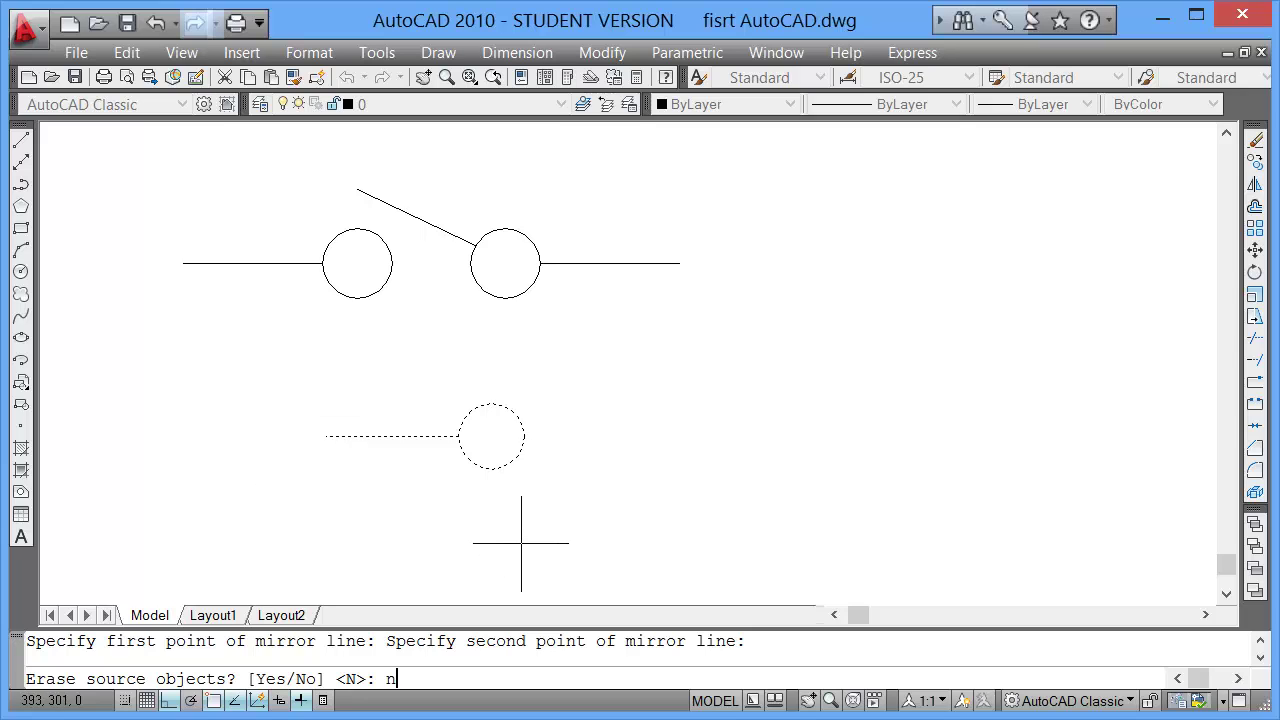
key(Return)
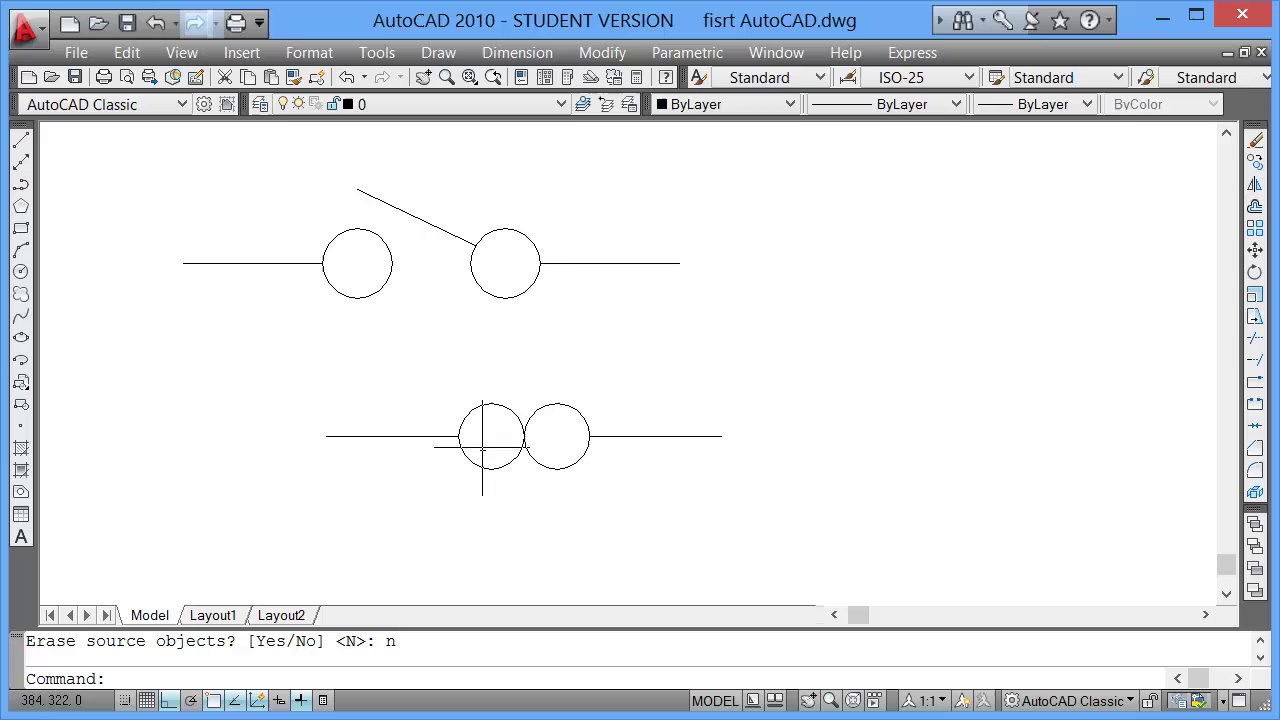
Step: Move the mirrored circle and its lead line right, leaving a gap between the lower circles
click(556, 406)
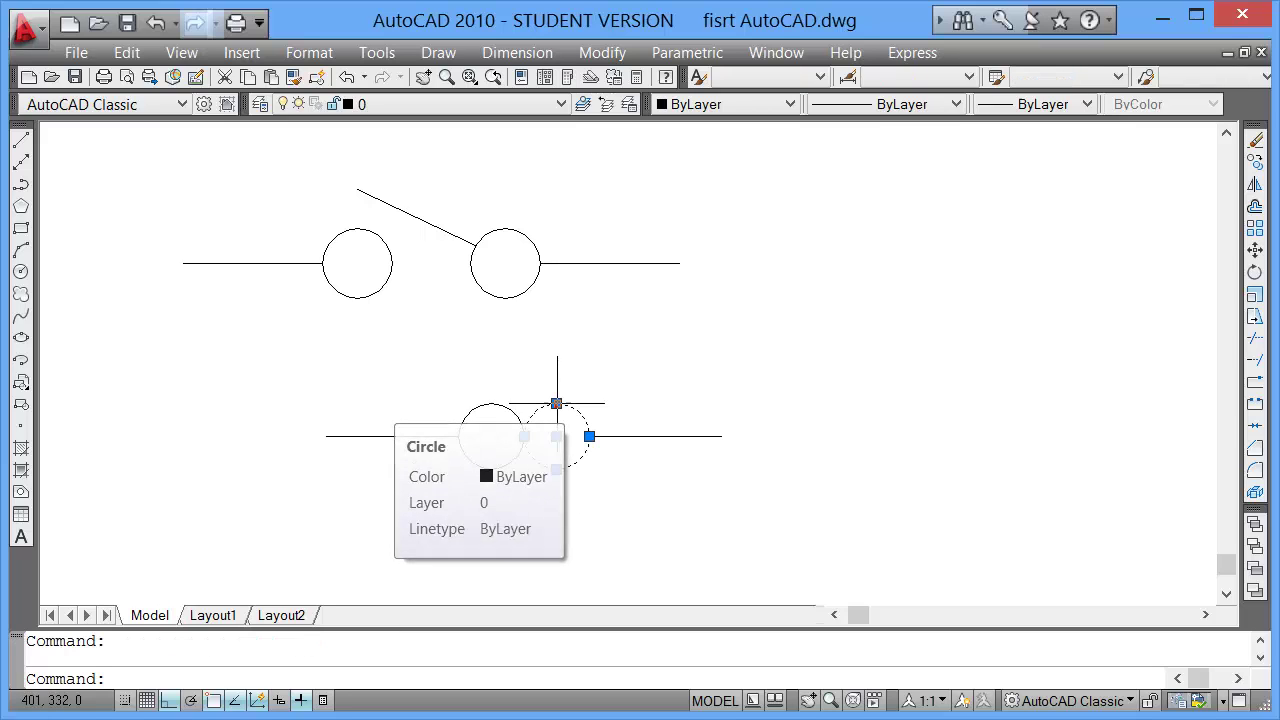
click(644, 436)
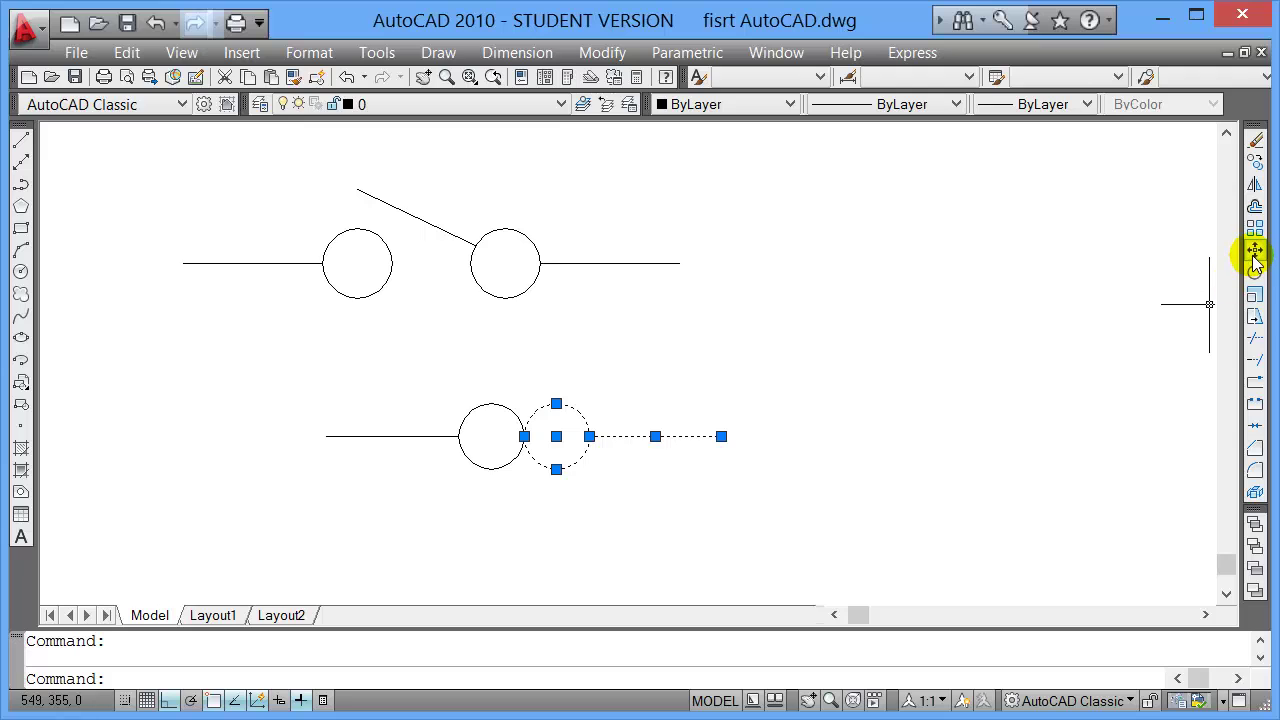
key(Escape)
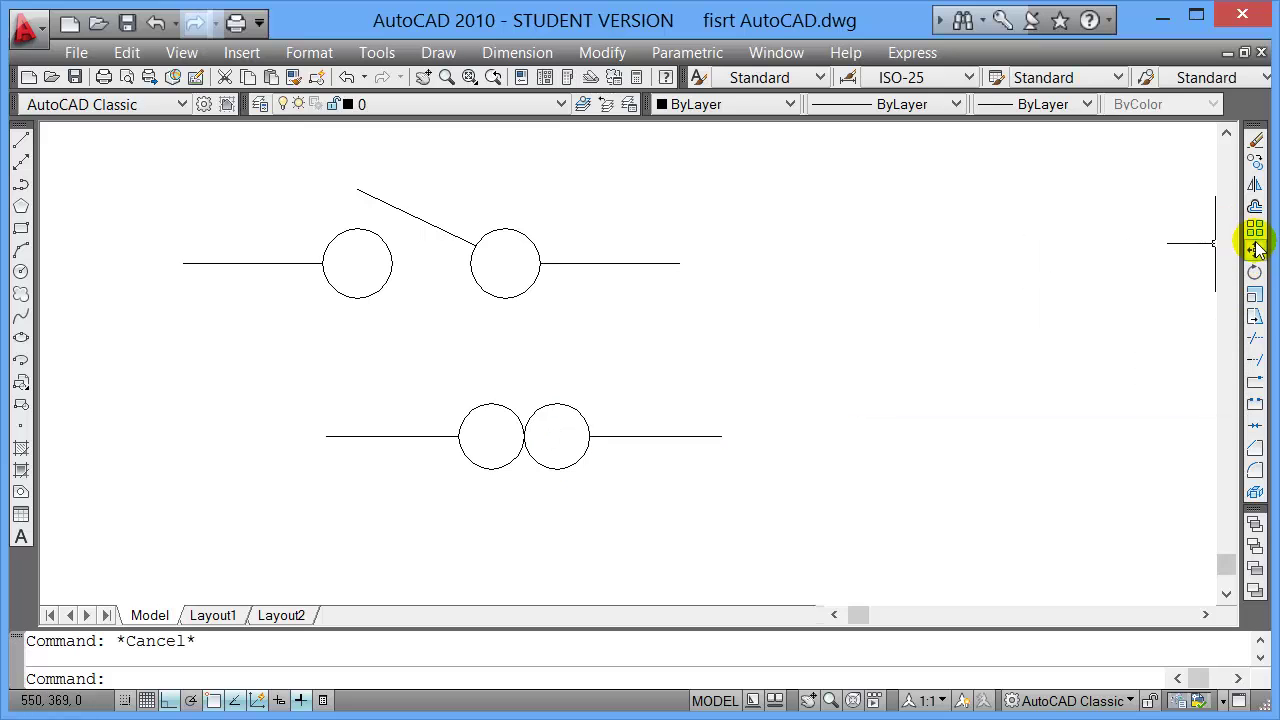
click(1255, 250)
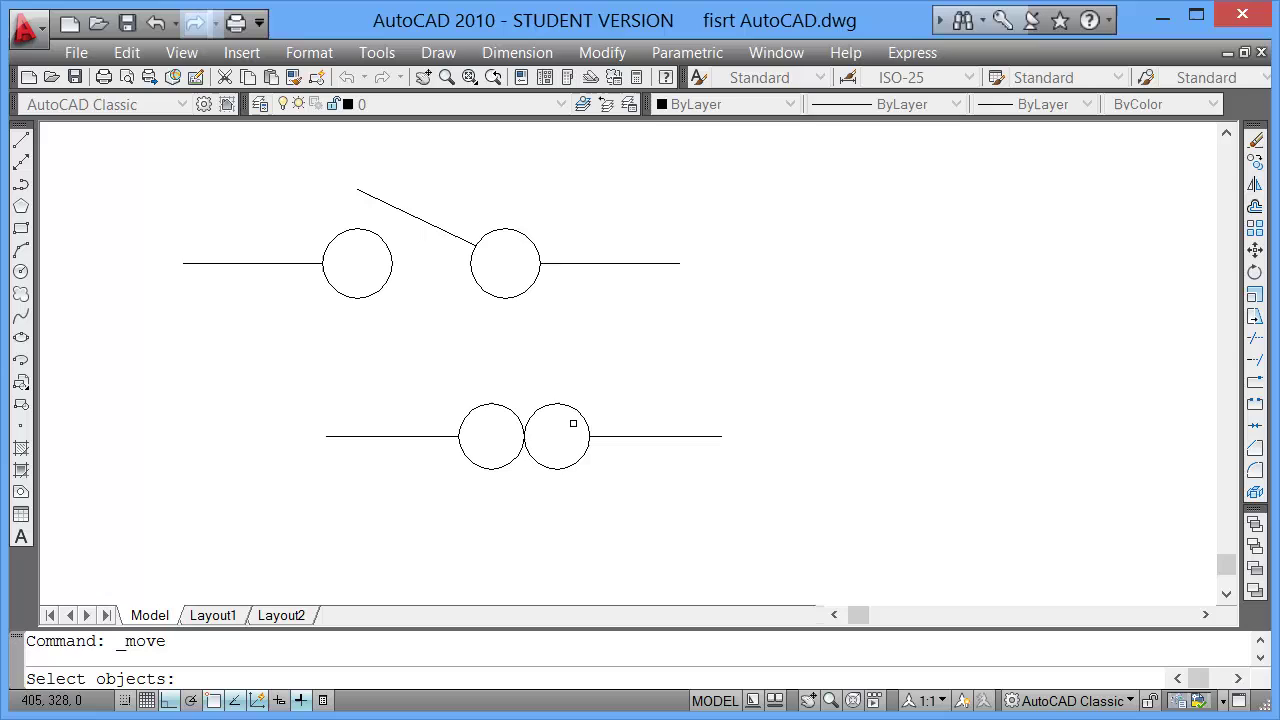
click(565, 407)
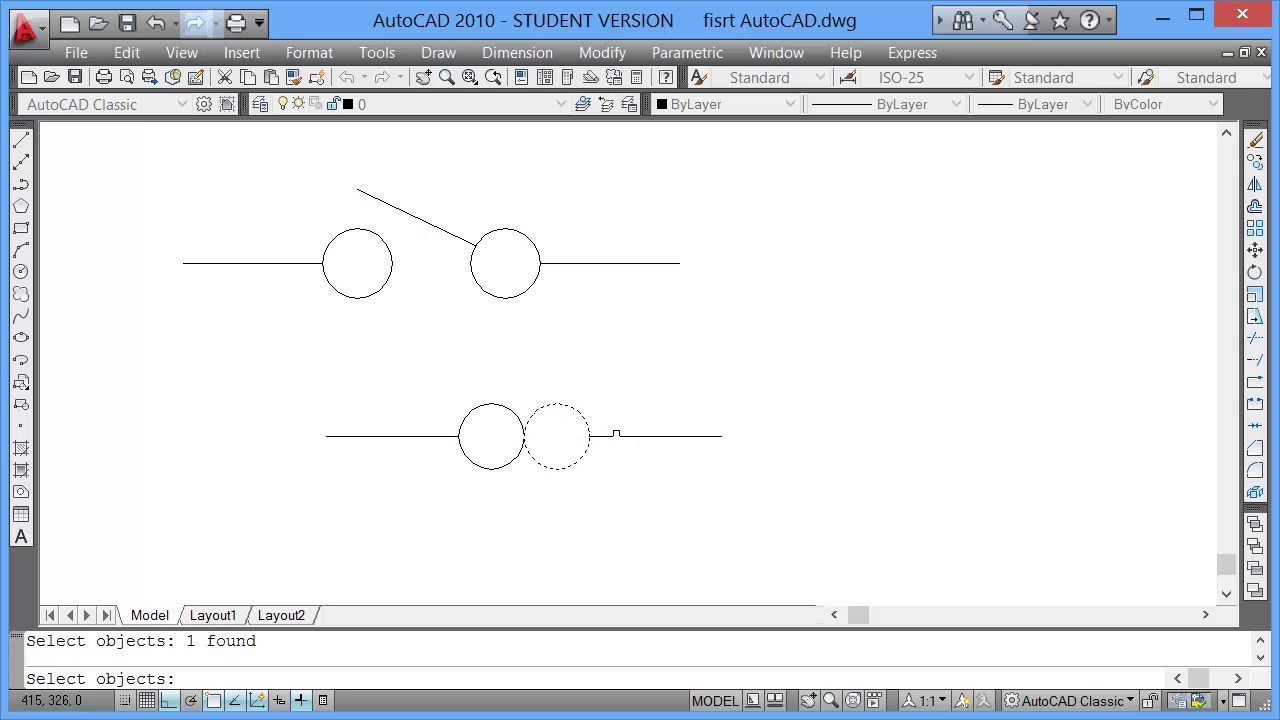
click(617, 433)
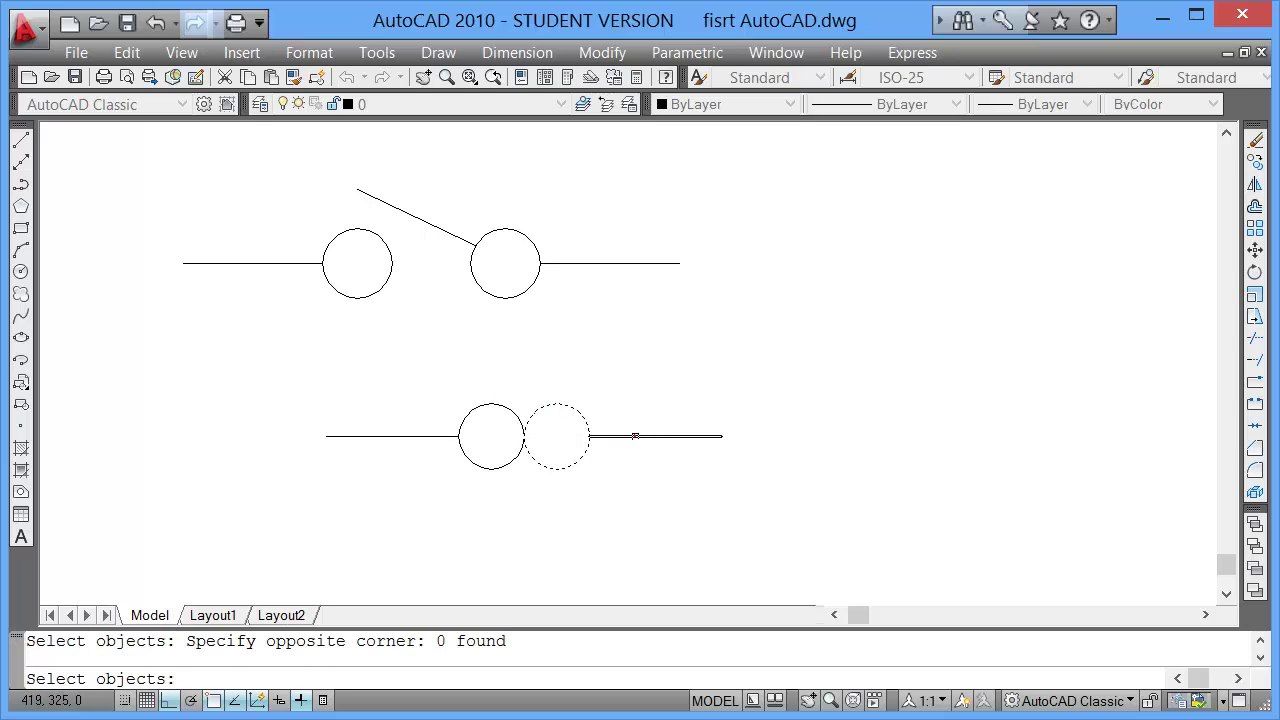
click(635, 437)
key(Return)
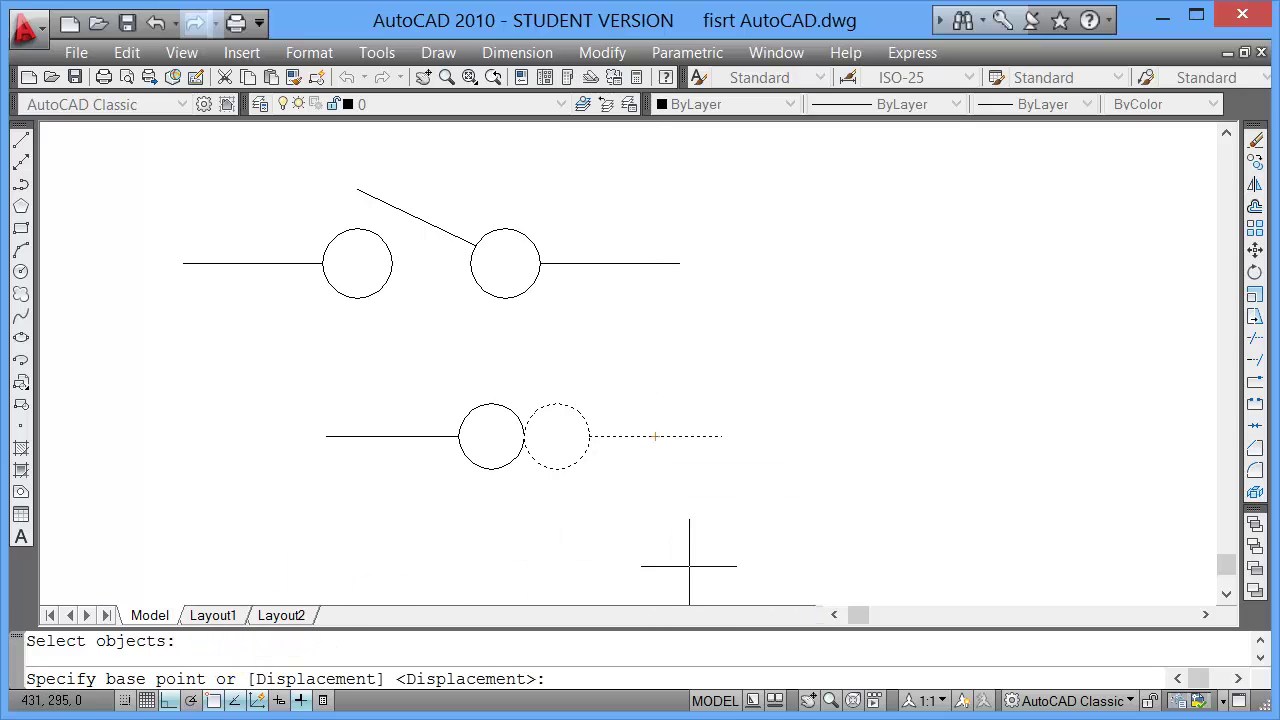
click(721, 436)
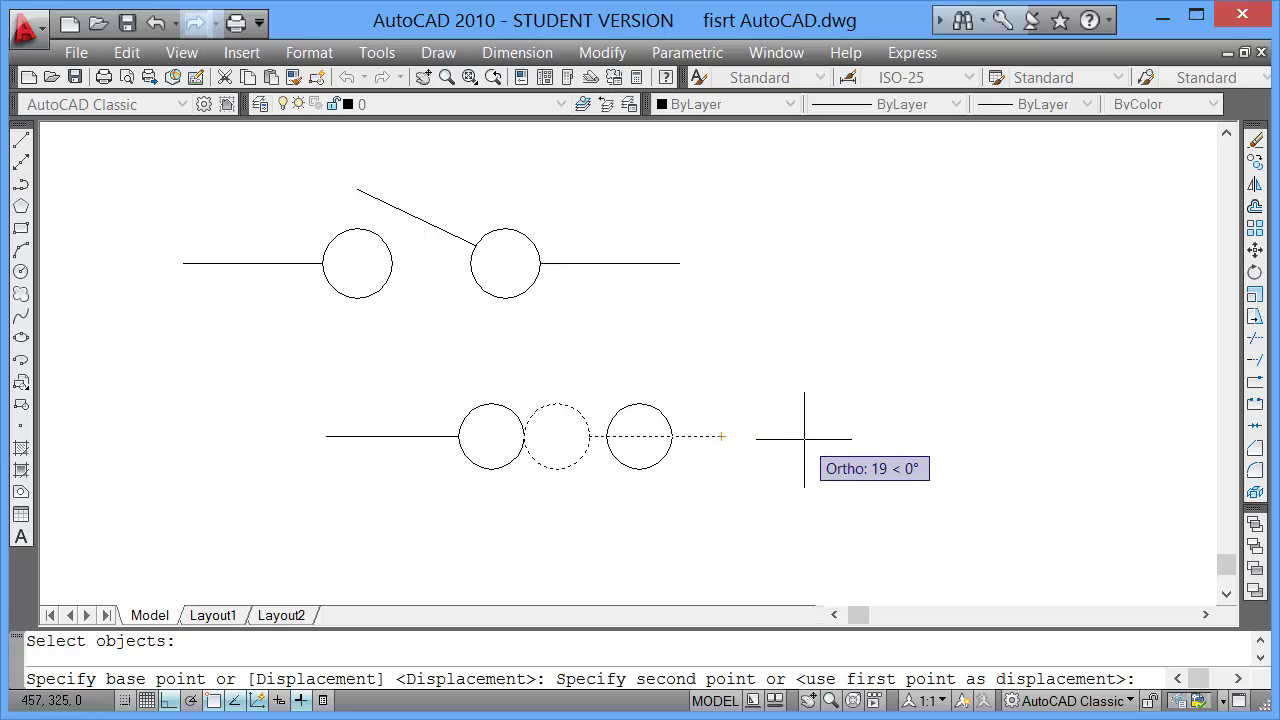
click(804, 438)
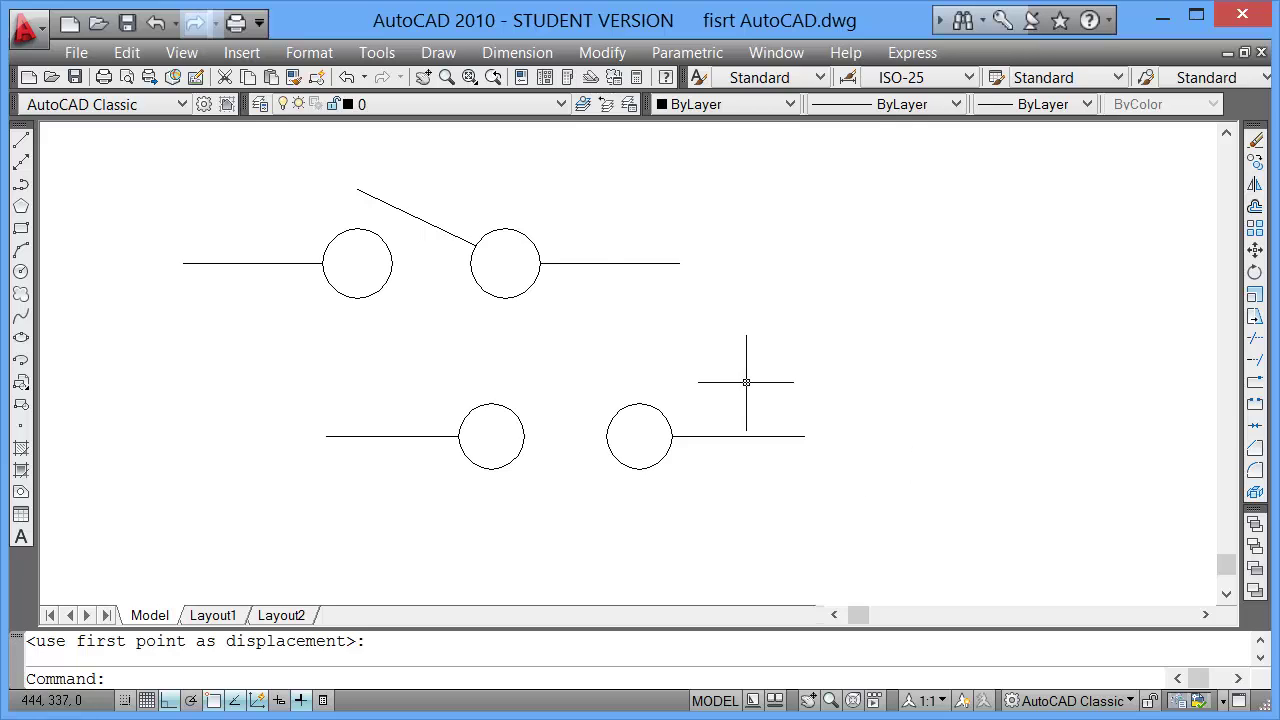
key(Delete)
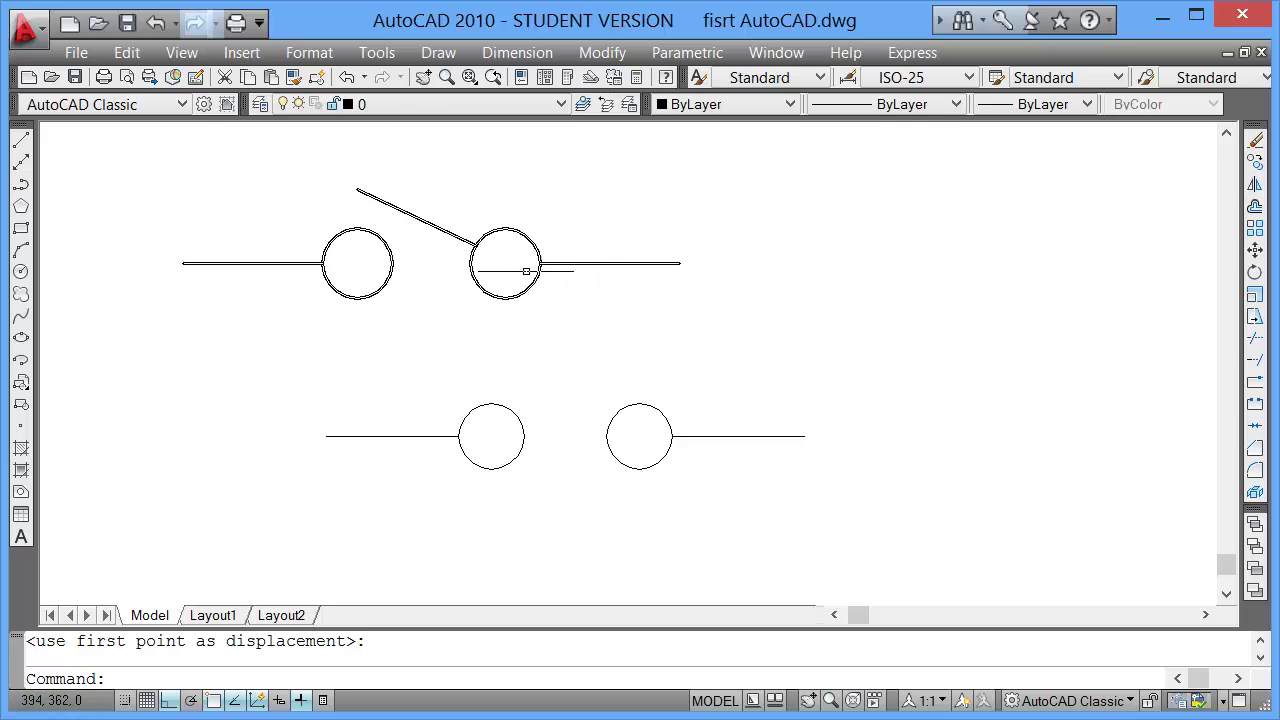
Step: Draw the angled switch arm from the right circle's edge up over the left circle, using Nearest snap with Ortho off
key(Escape)
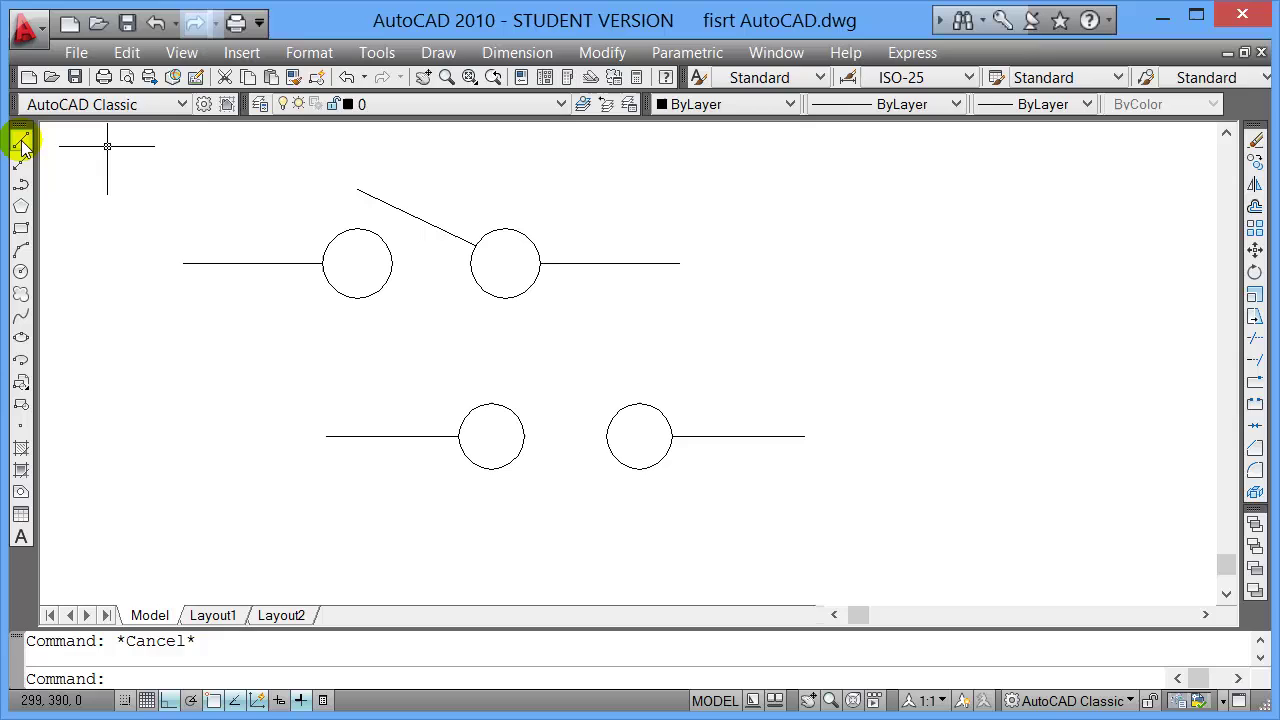
click(21, 140)
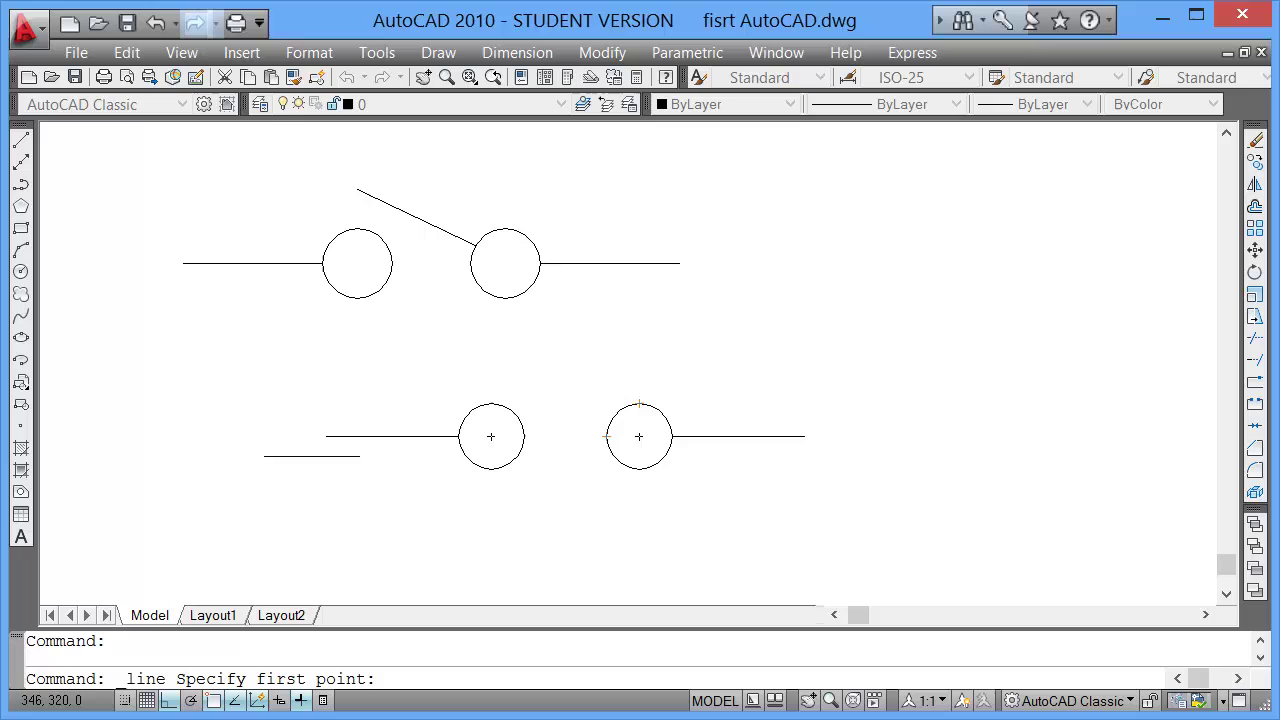
right_click(212, 700)
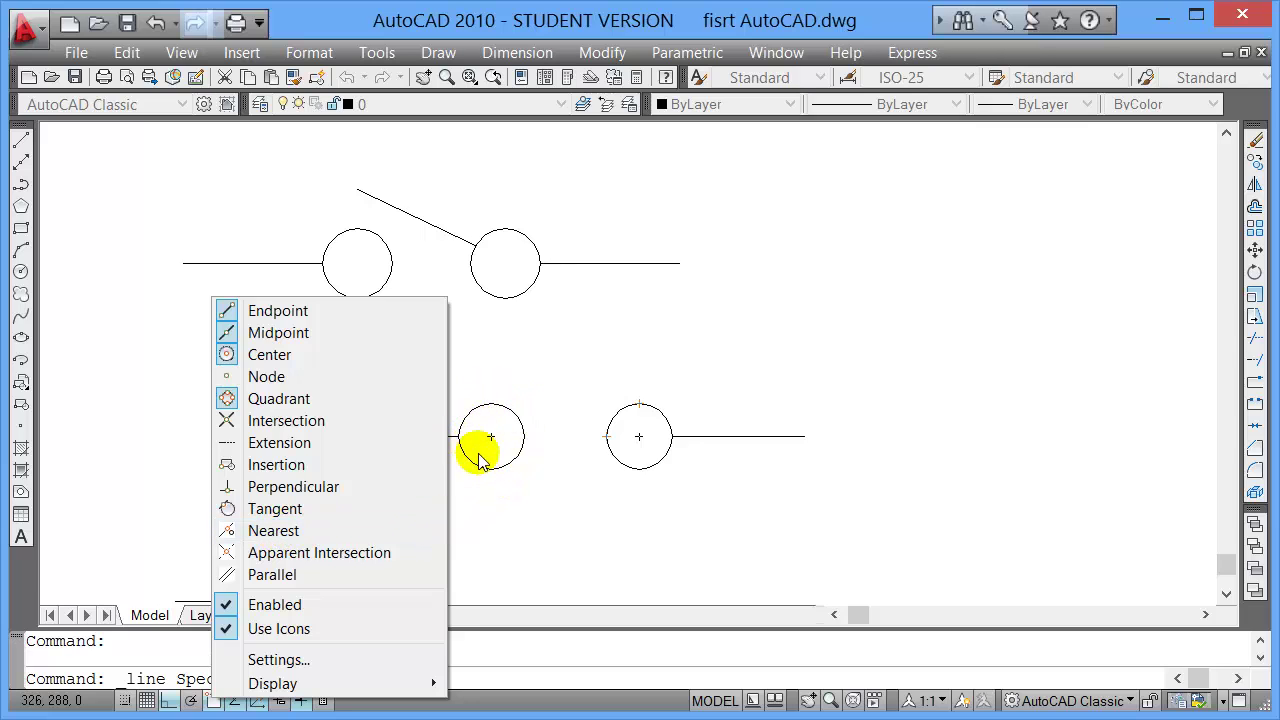
click(293, 541)
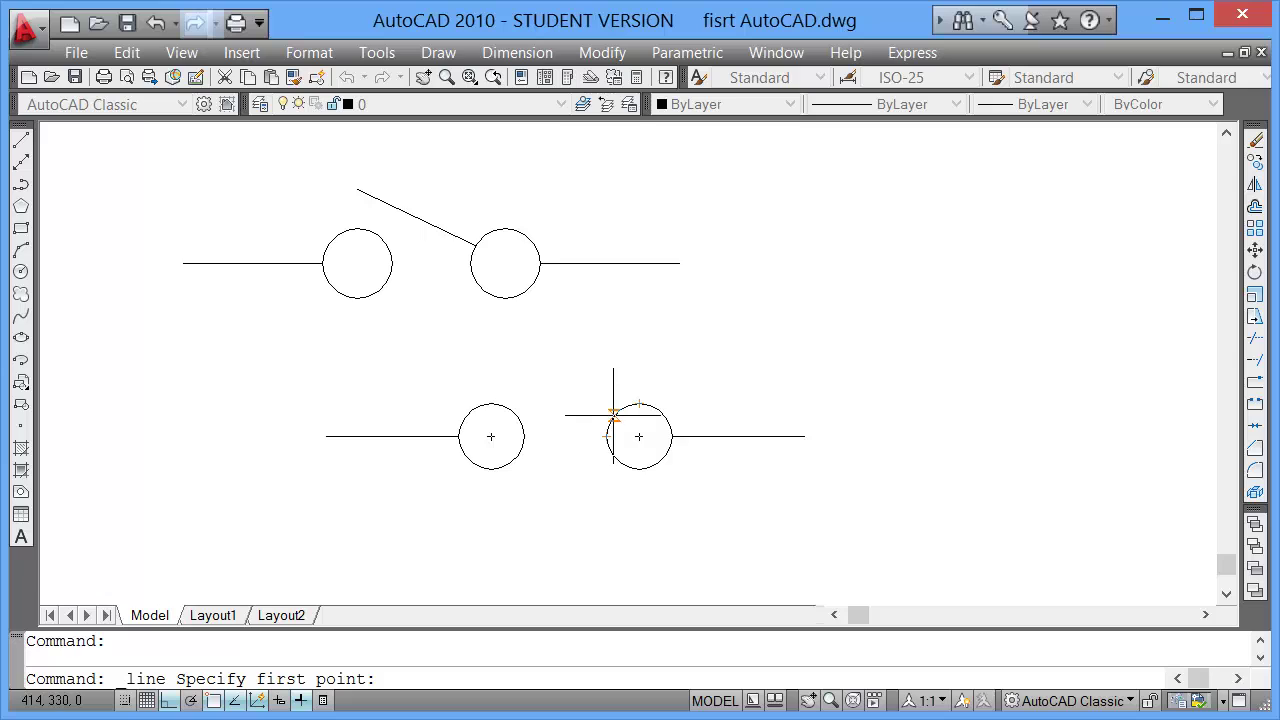
click(613, 414)
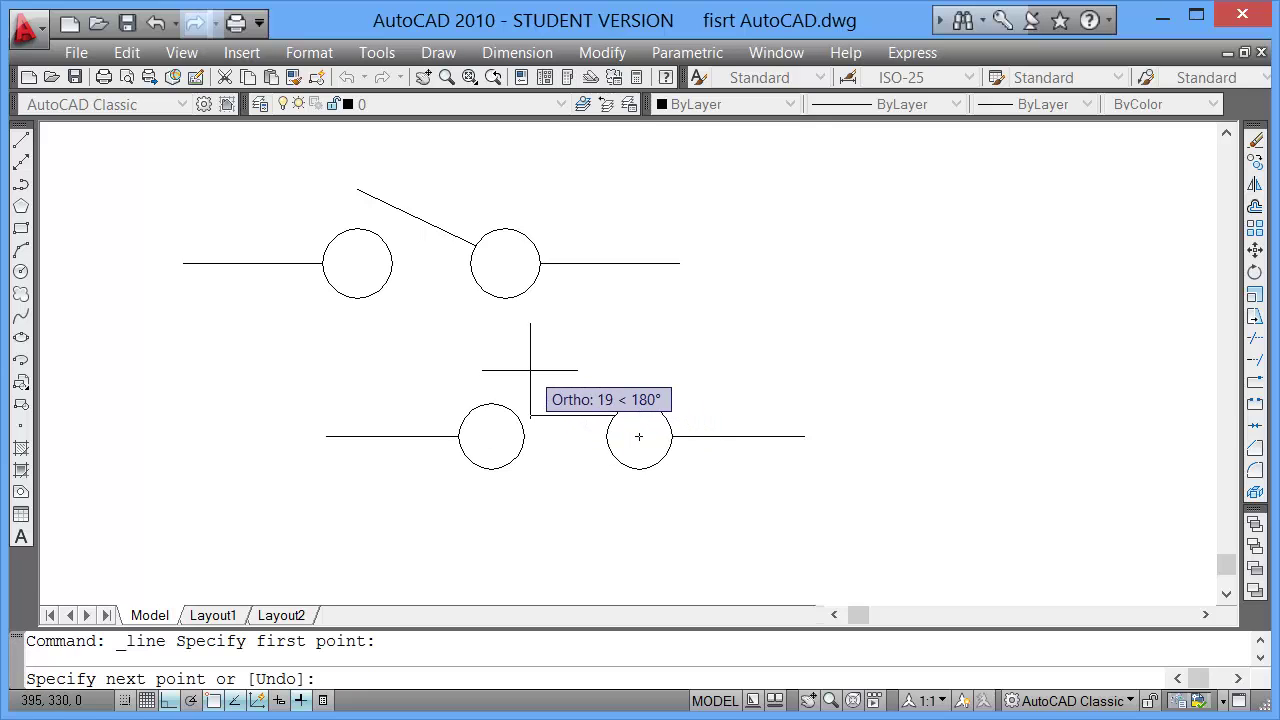
key(F8)
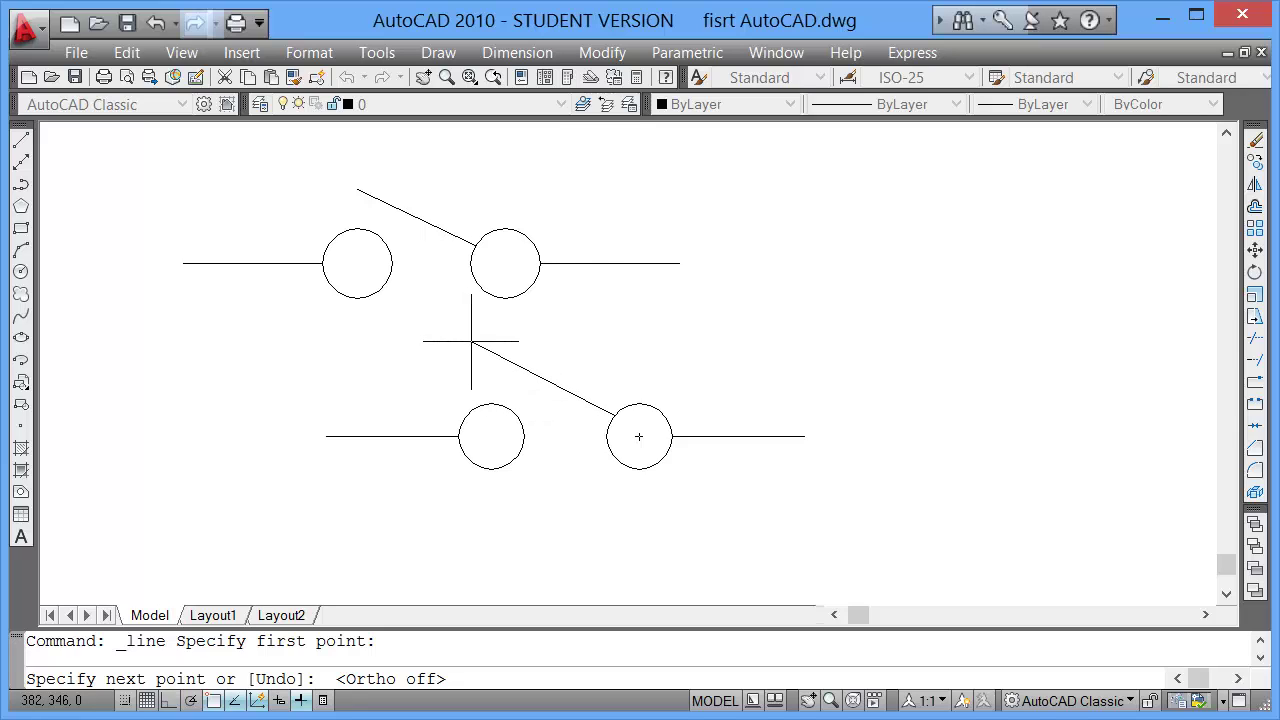
click(472, 345)
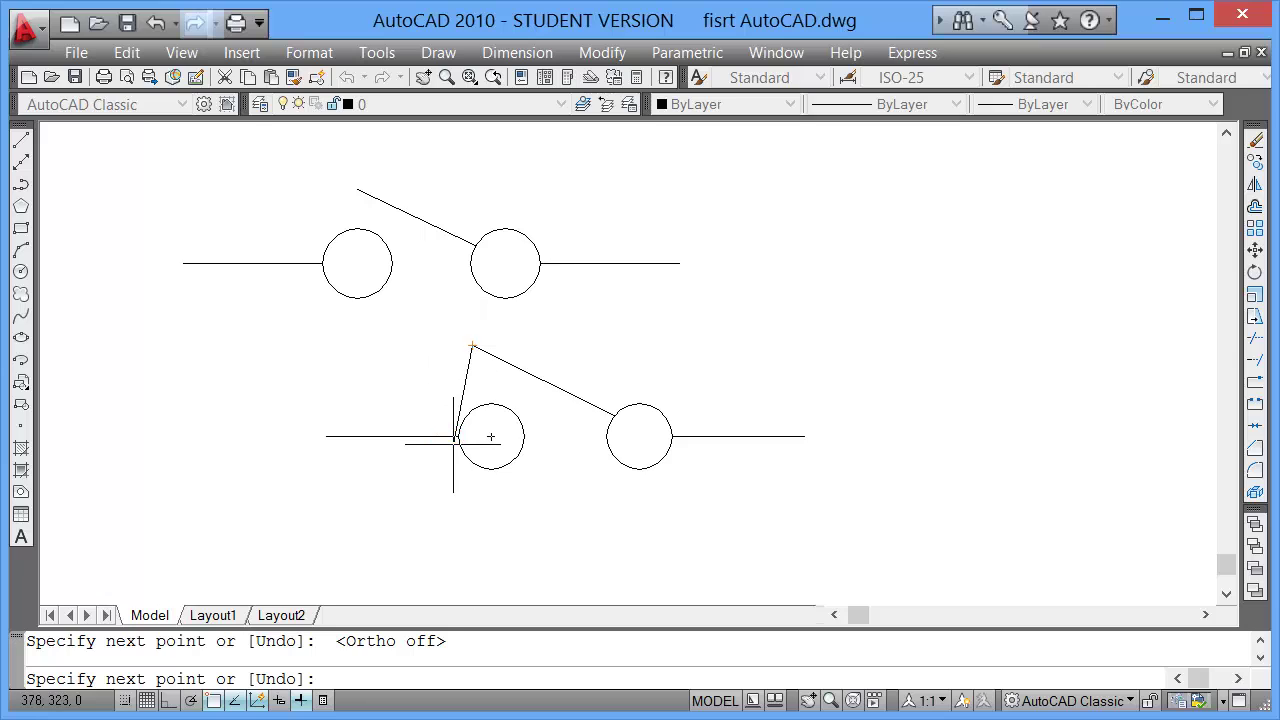
key(Escape)
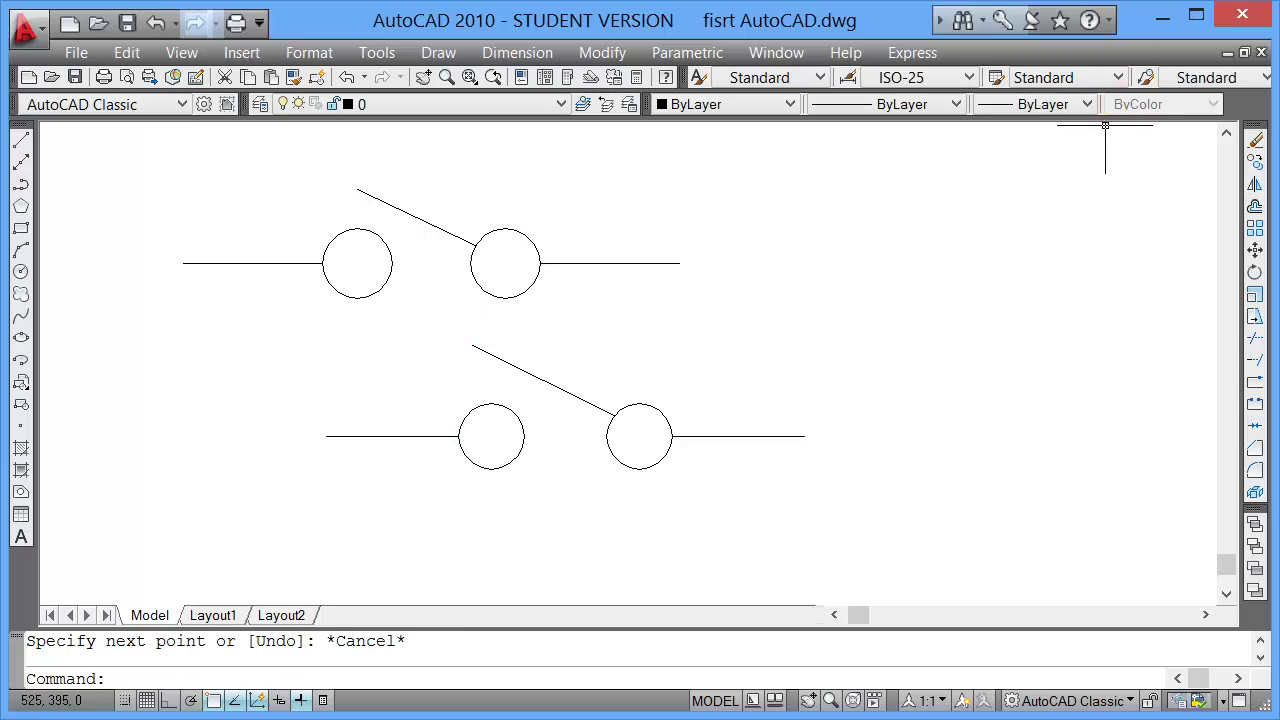